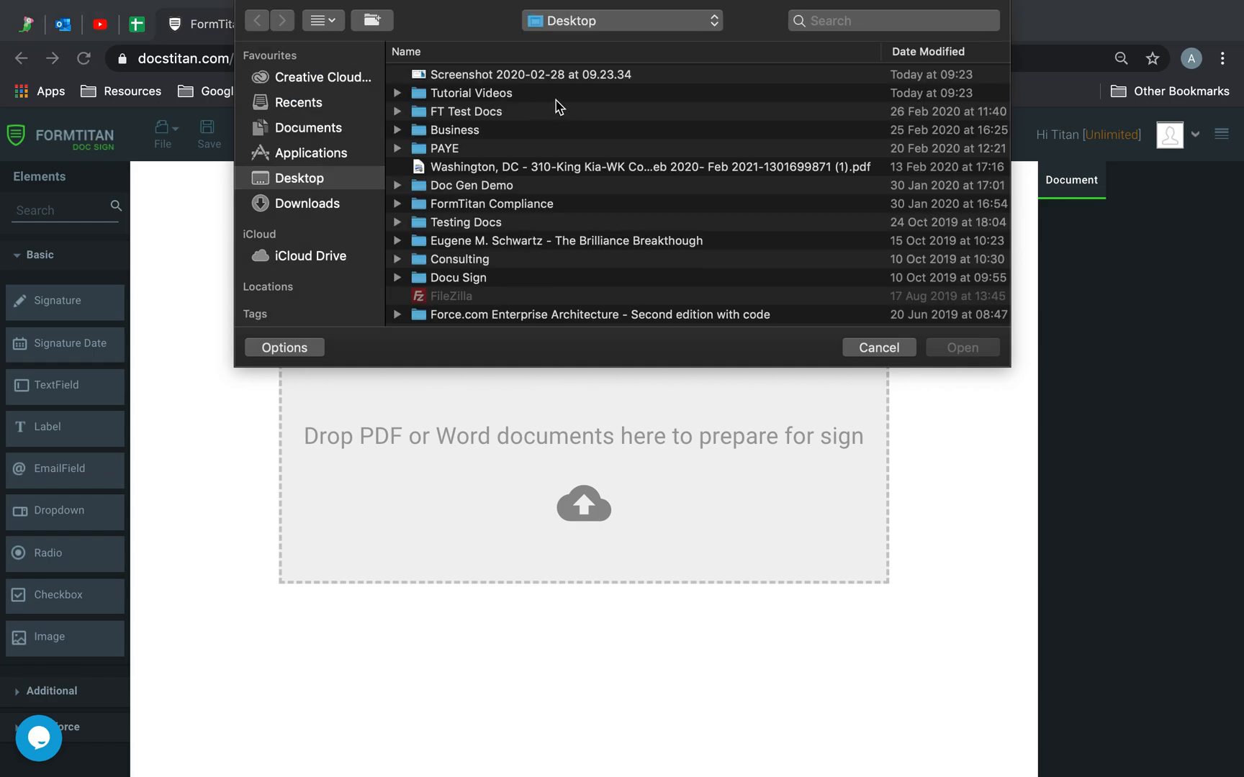
# - Upload Titan Sign (Dontaed Amount).pdf from the FT Test Docs folder
pyautogui.doubleClick(472, 114)
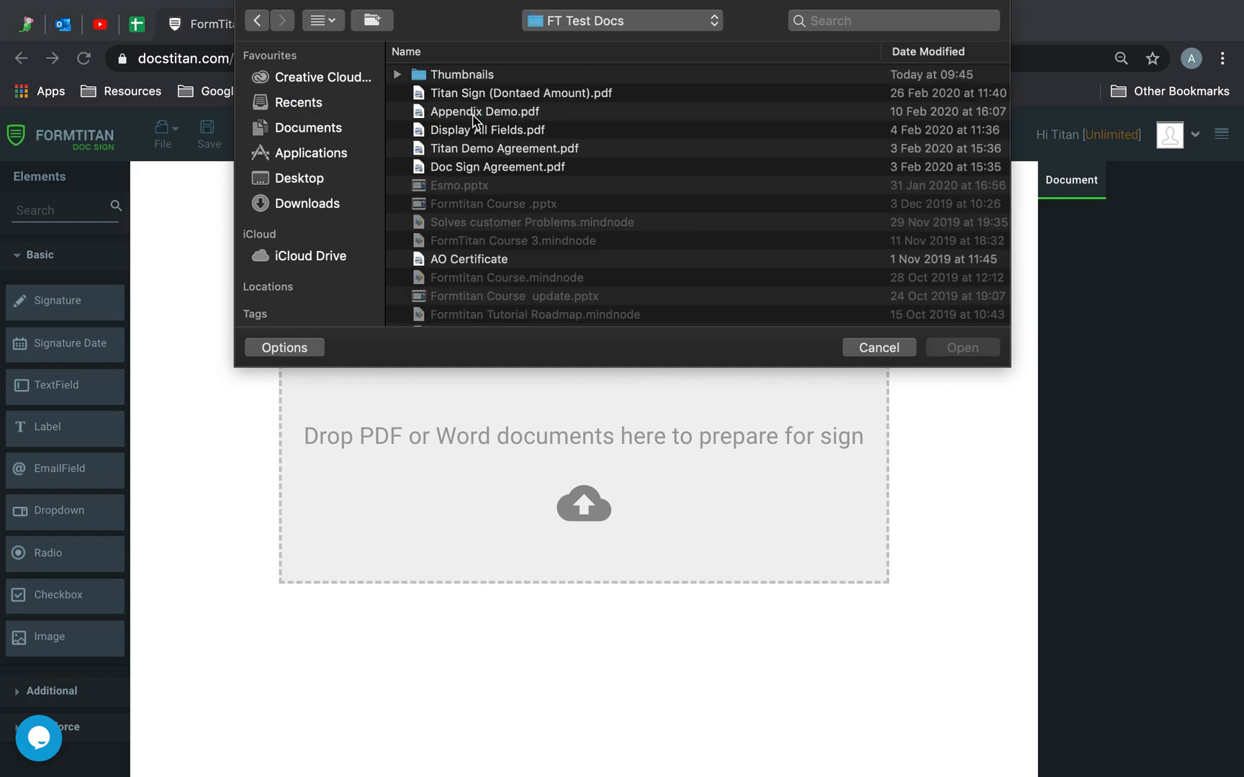
pyautogui.doubleClick(533, 94)
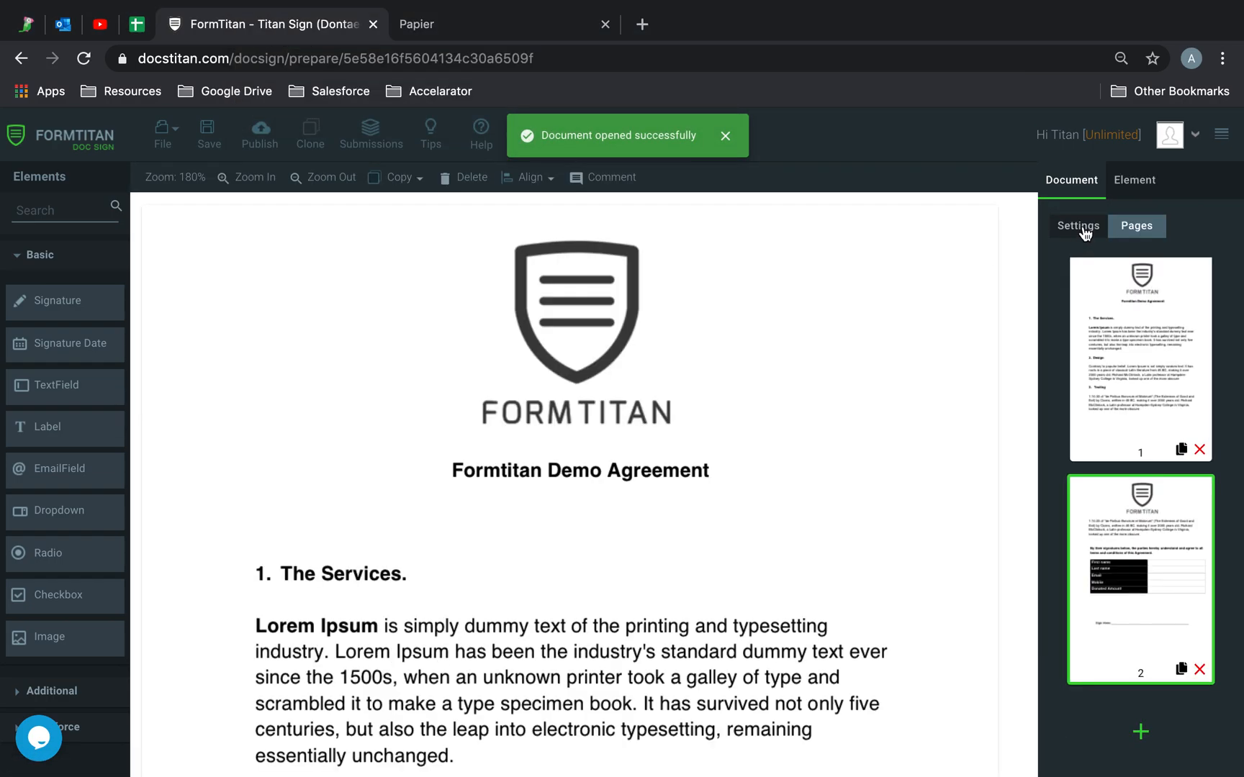
# - Rename the document to 'Demo Agreement' in its general settings
pyautogui.click(1085, 231)
pyautogui.click(1142, 342)
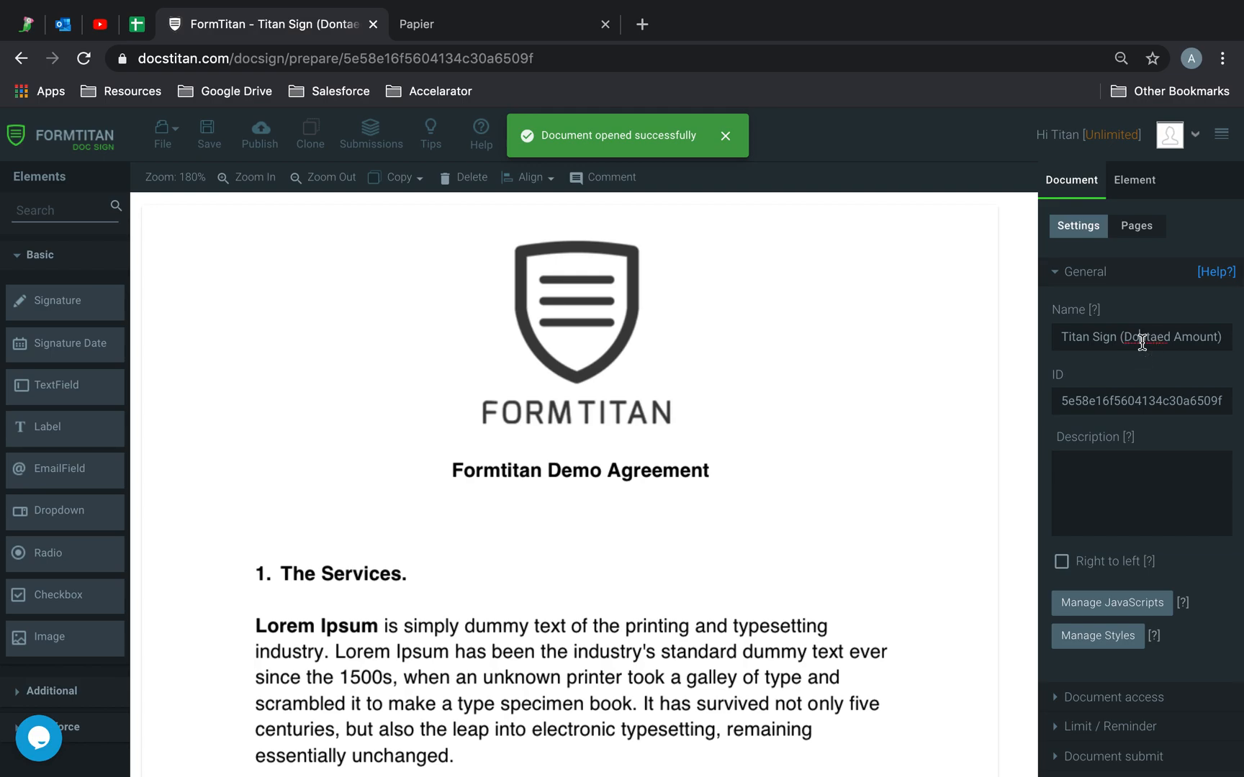
pyautogui.tripleClick(1142, 342)
pyautogui.write('De')
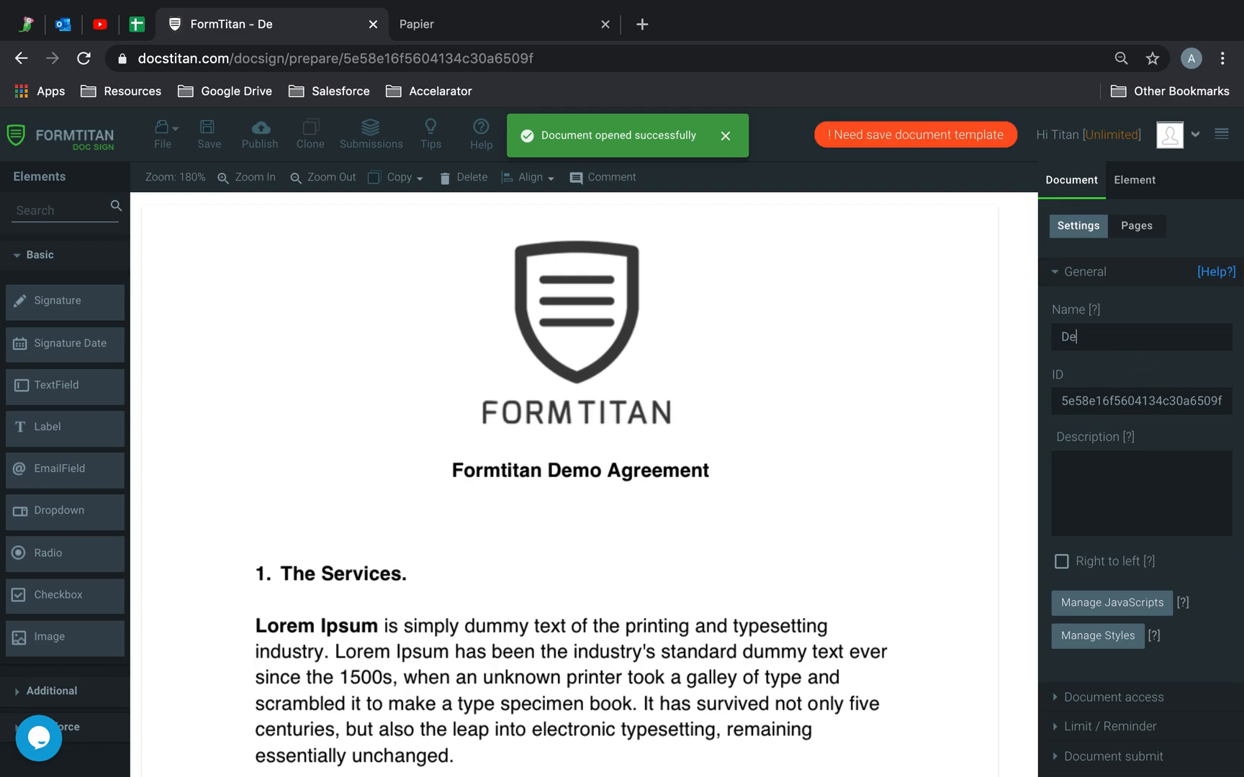
pyautogui.write('mo Agreement')
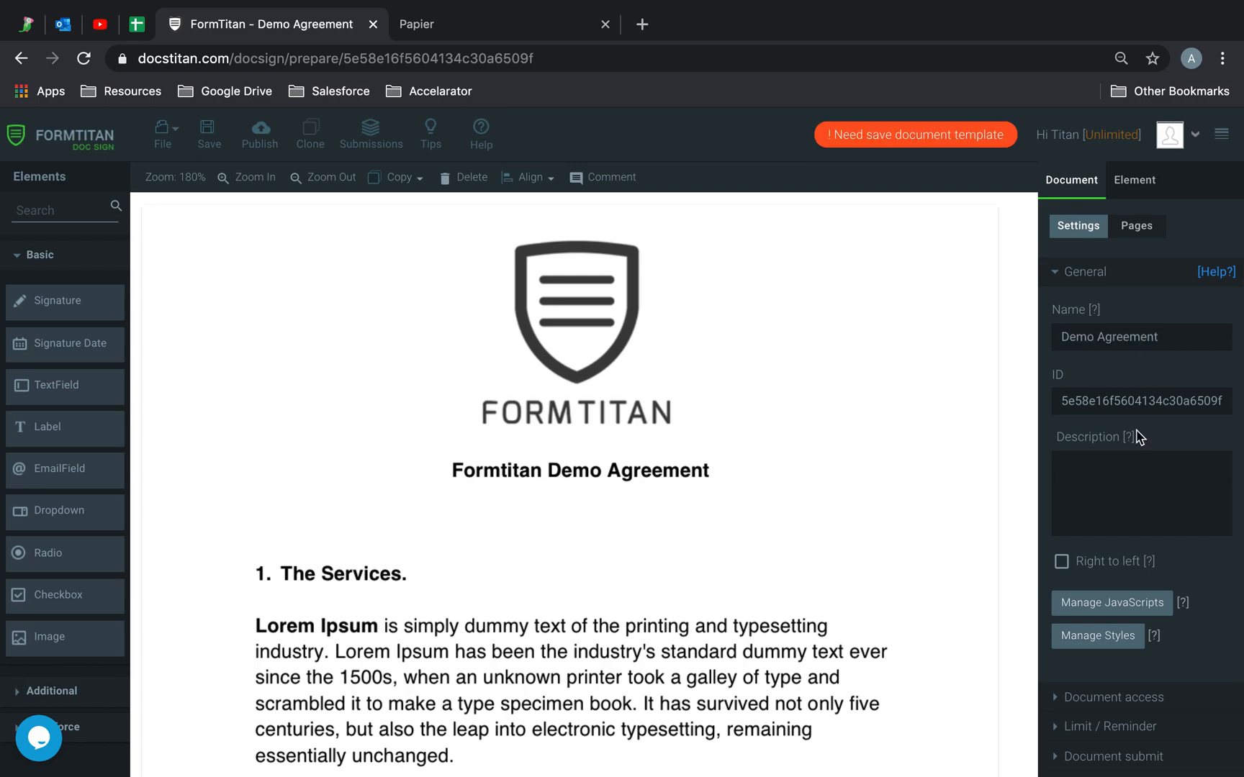
pyautogui.scroll(-3, 1163, 525)
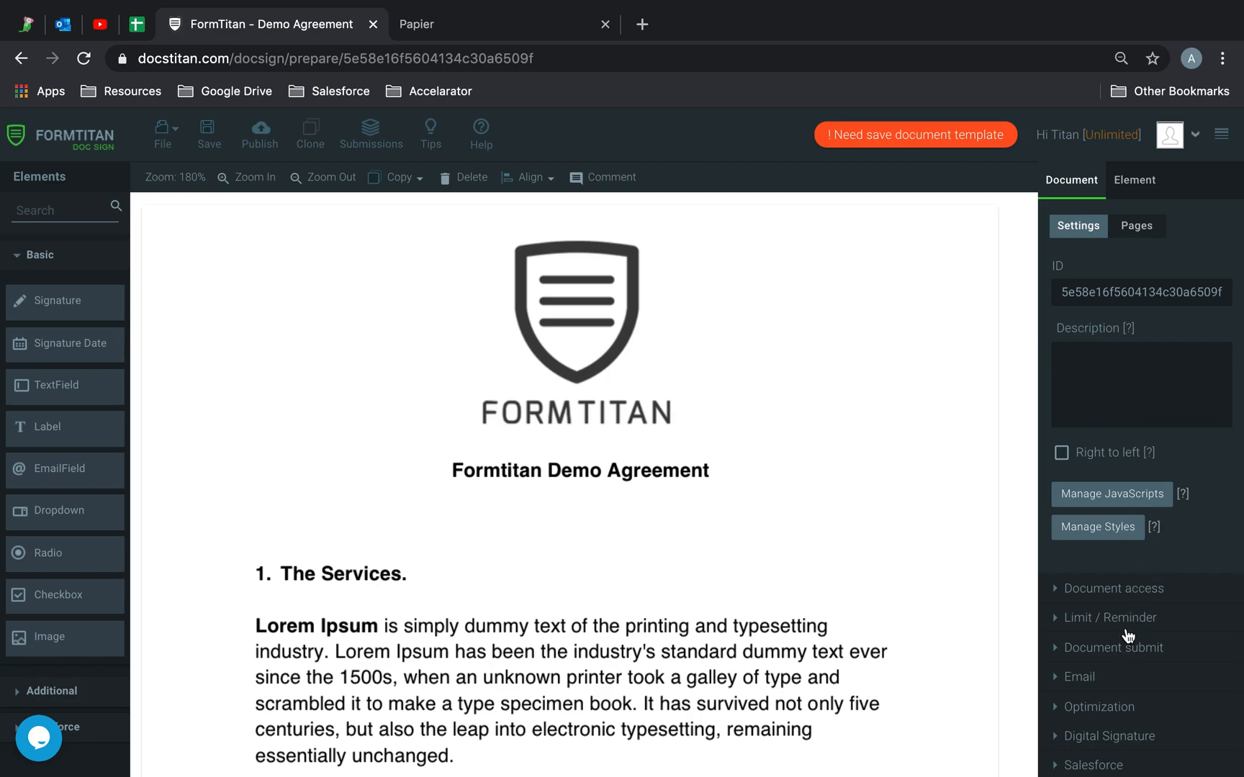
# - Set Document access to Private and enter the signer's e-mail address
pyautogui.click(1145, 181)
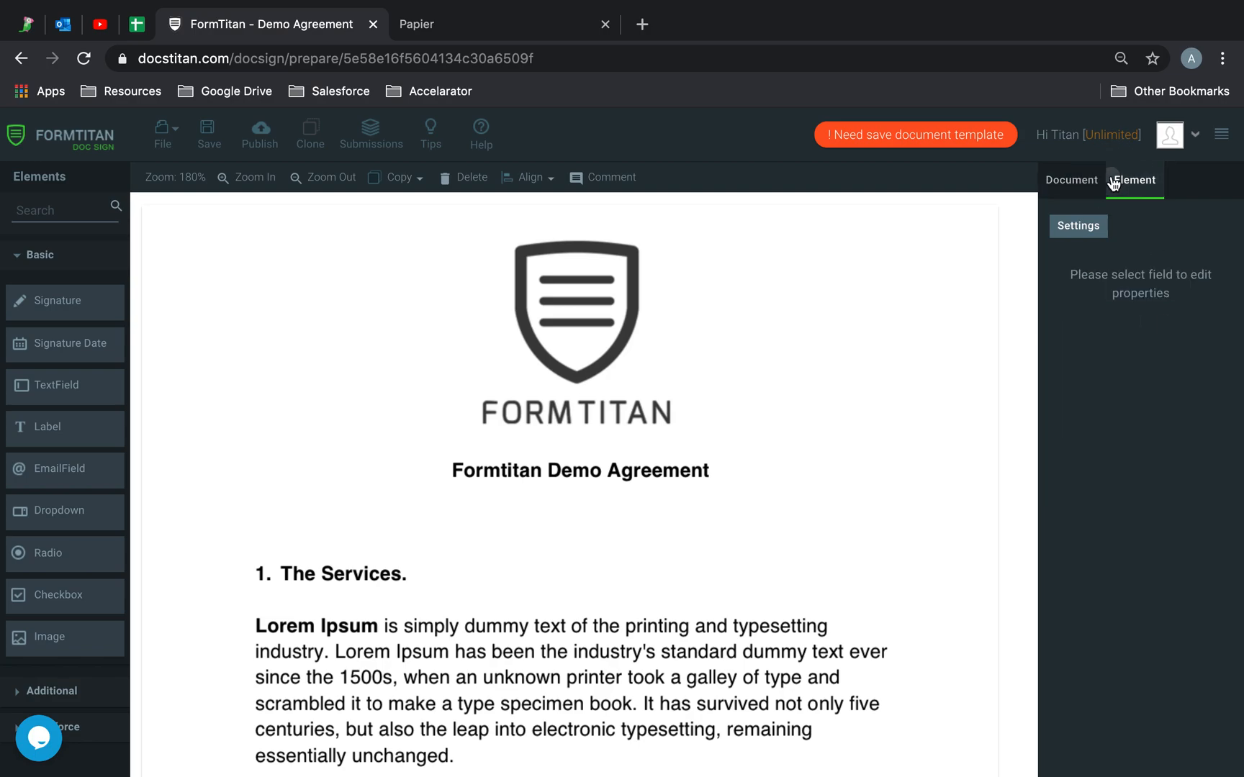
pyautogui.click(1076, 180)
pyautogui.scroll(-2, 1120, 591)
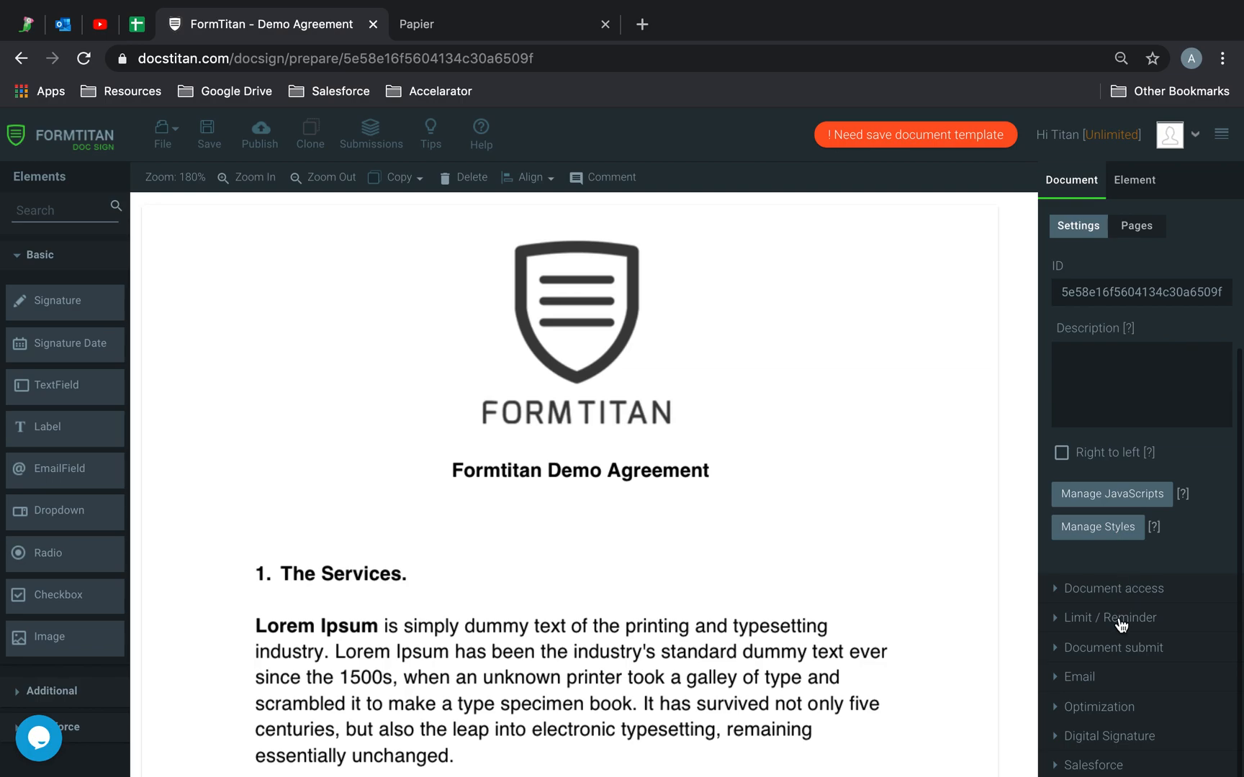
pyautogui.click(1118, 590)
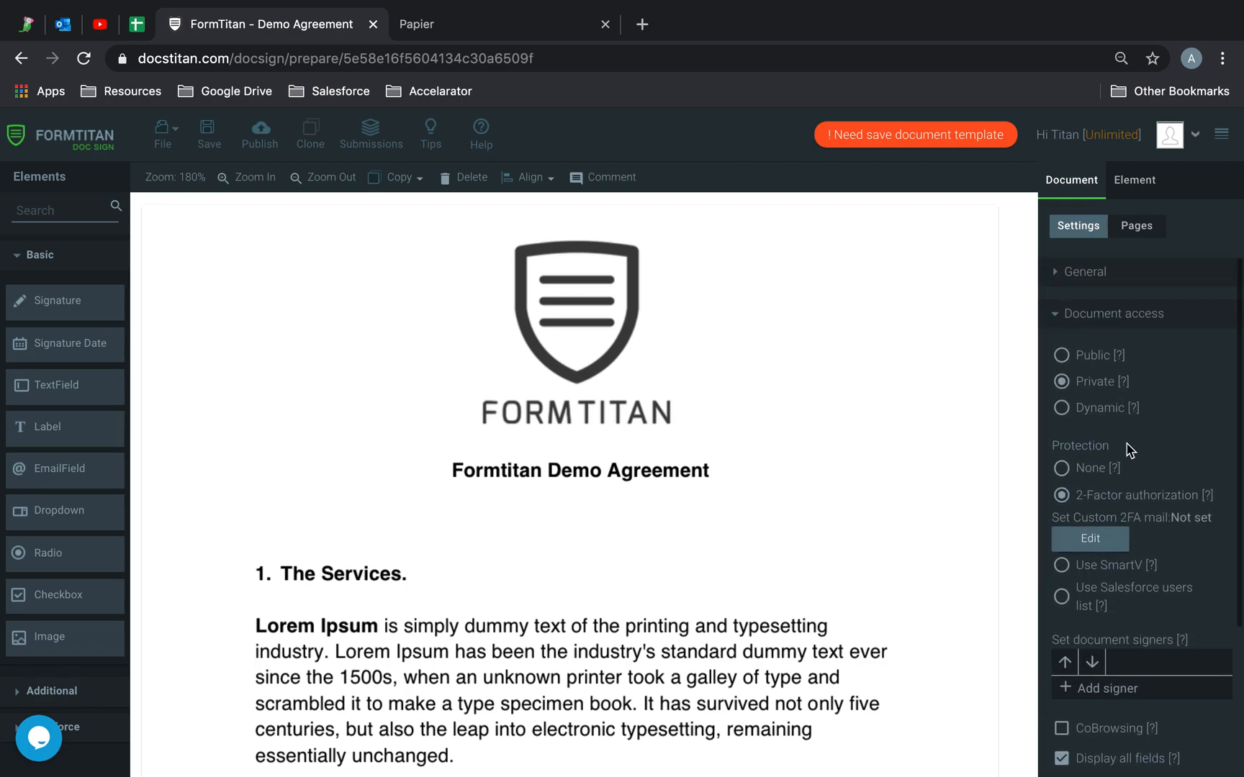
pyautogui.click(1090, 360)
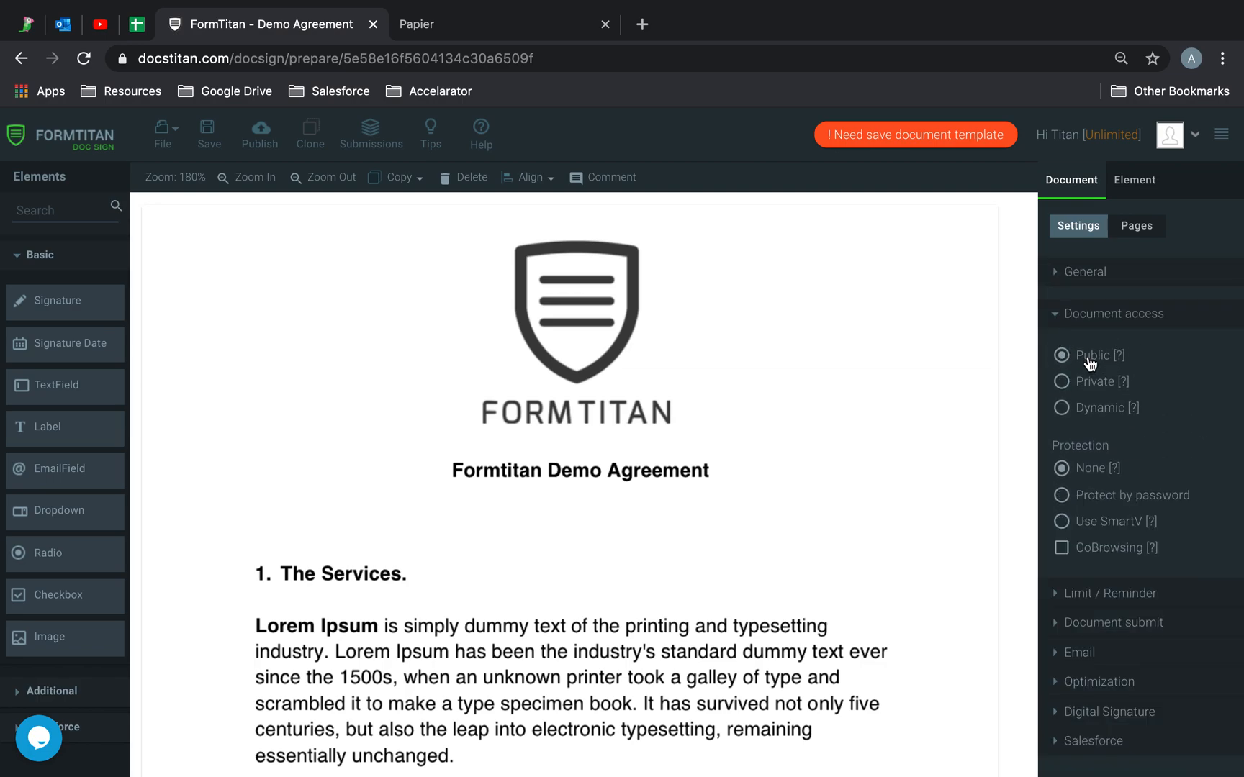
pyautogui.click(1099, 388)
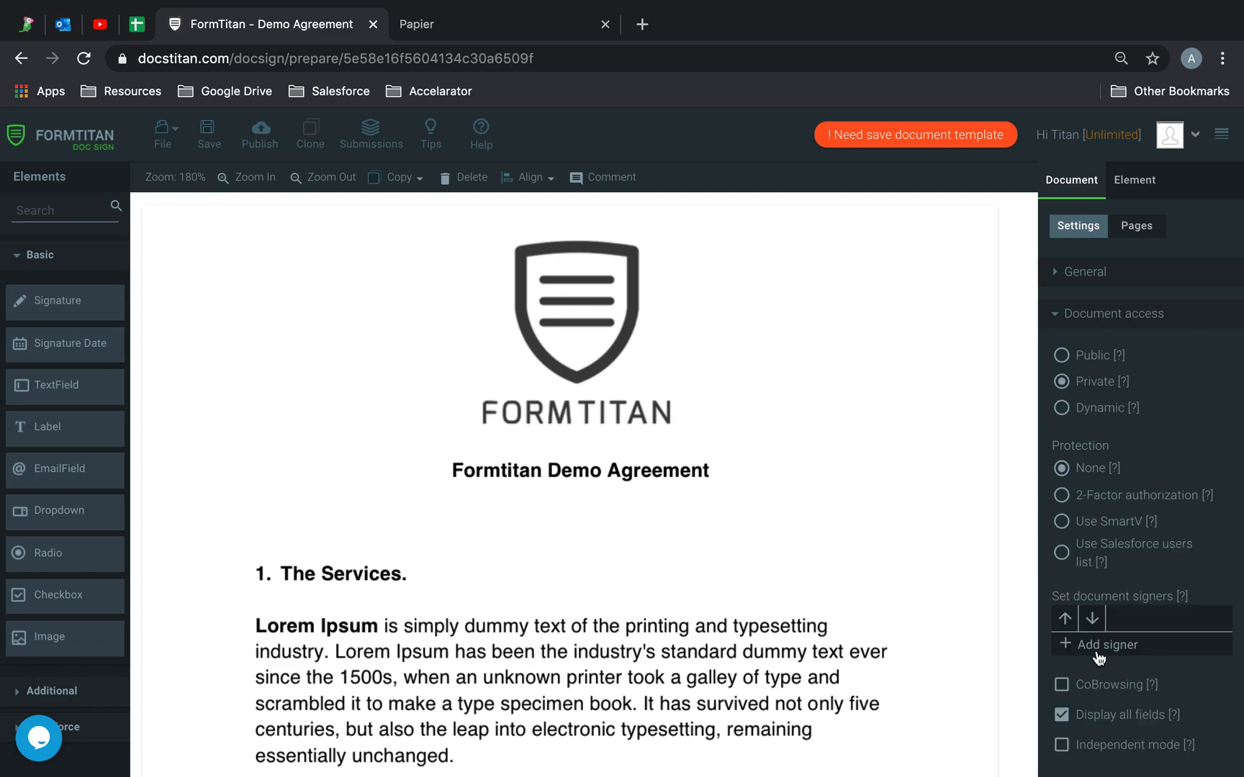
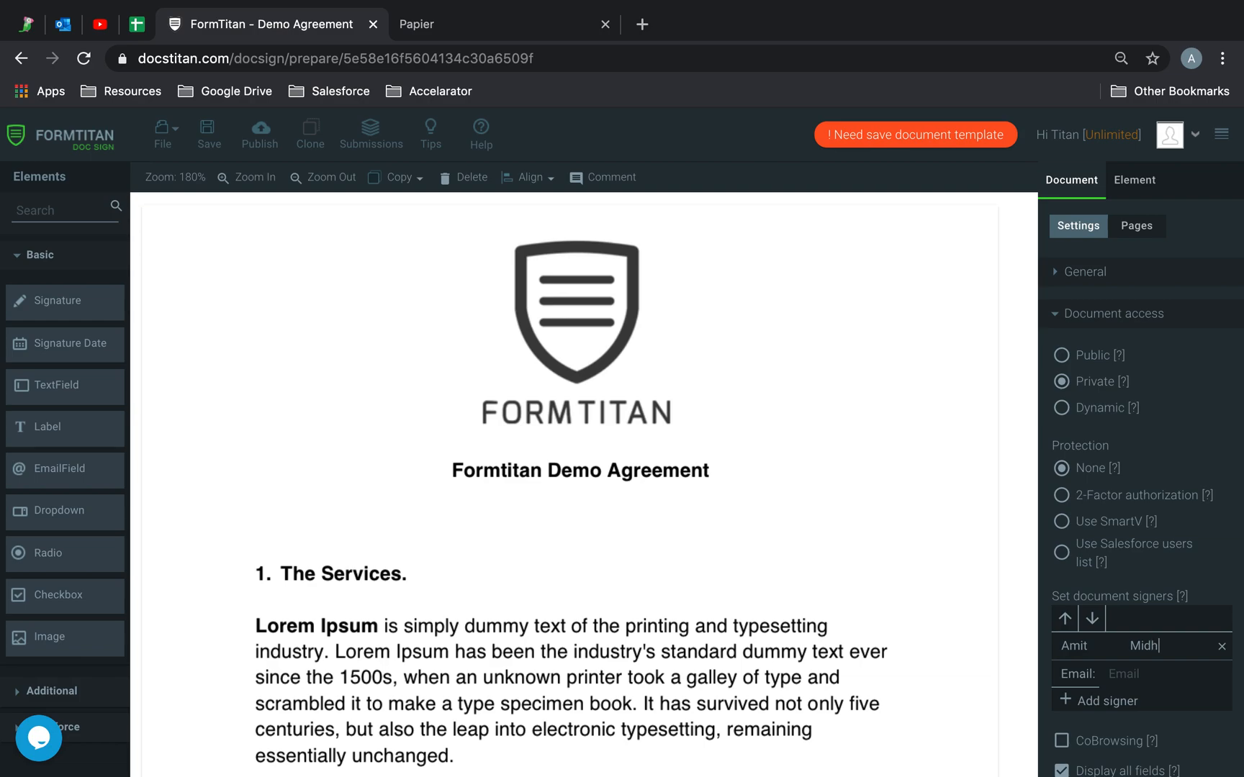
# - Place a widened text field in the First name row and a copy in Last name
pyautogui.scroll(-7, 627, 475)
pyautogui.scroll(-6, 628, 479)
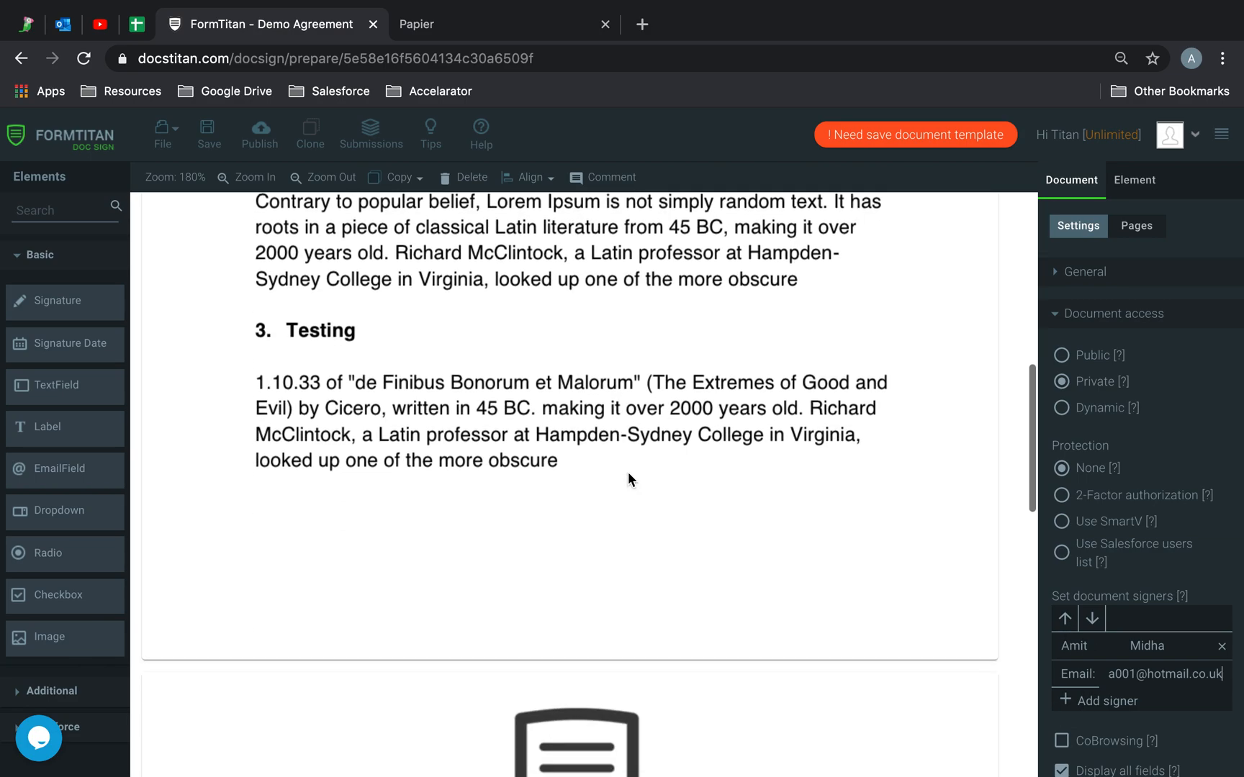
pyautogui.scroll(-1, 627, 479)
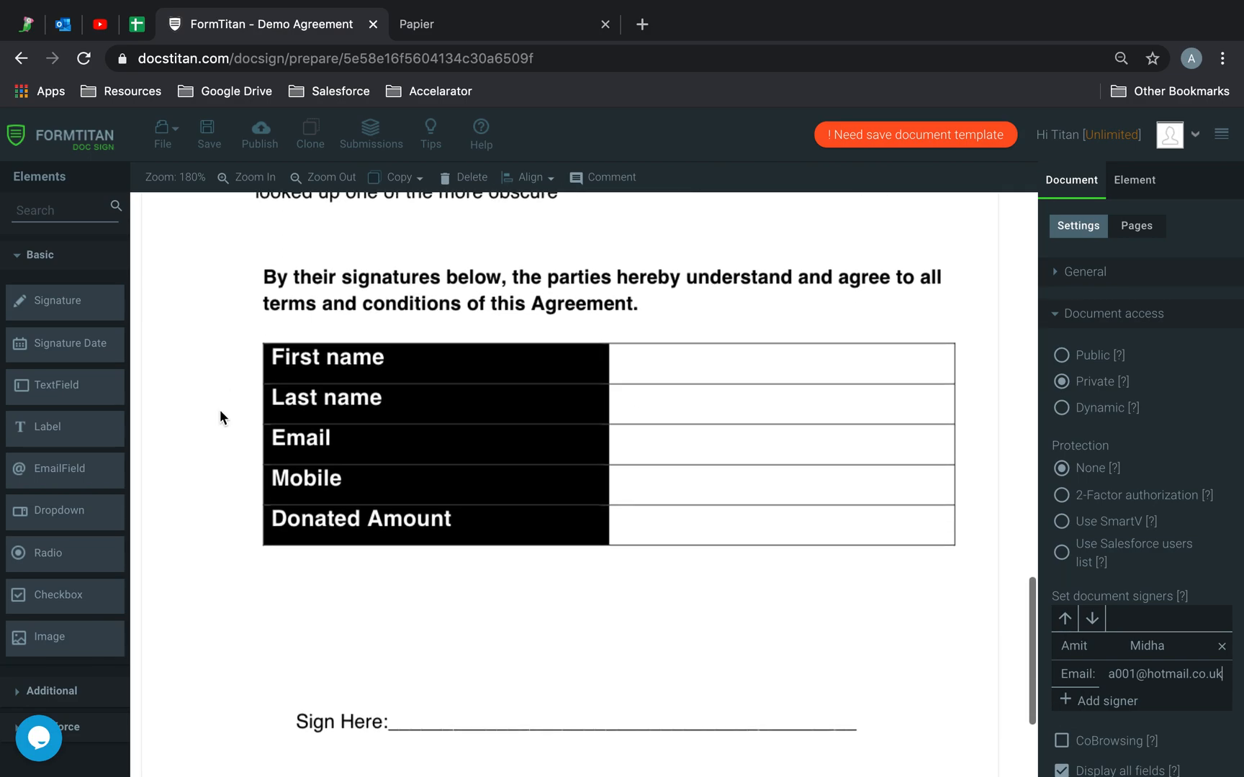
pyautogui.moveTo(94, 399); pyautogui.dragTo(680, 369)
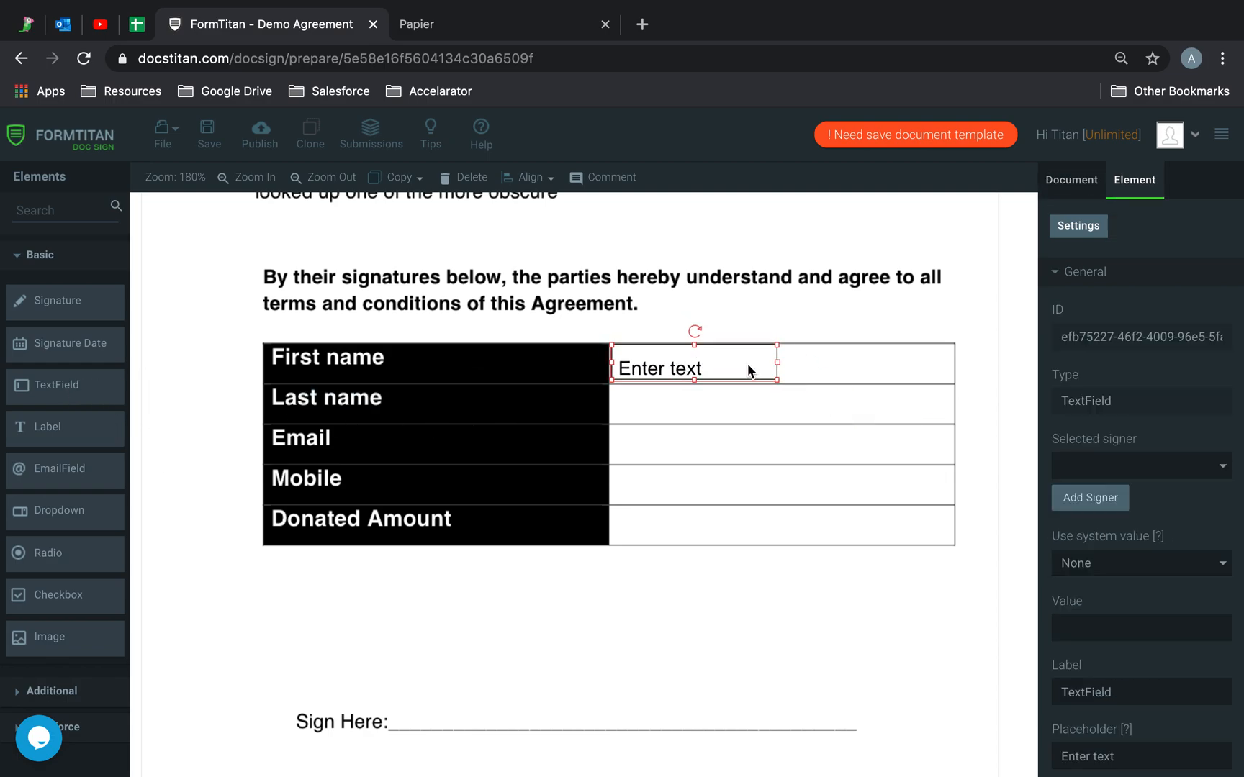
pyautogui.moveTo(780, 361); pyautogui.dragTo(863, 380)
pyautogui.press('super+v')
pyautogui.click(878, 519)
# - Paste text field copies into the Email and Mobile rows
pyautogui.press('super+v')
pyautogui.click(863, 450)
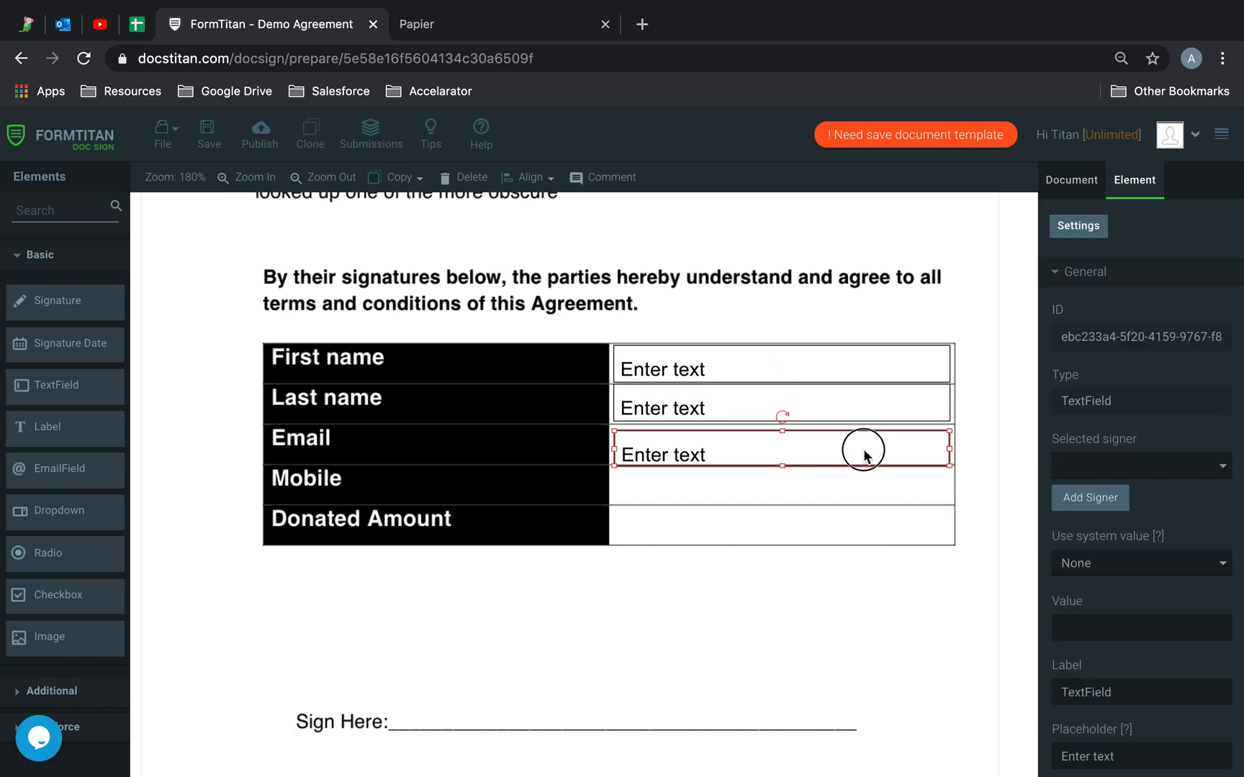
pyautogui.click(886, 591)
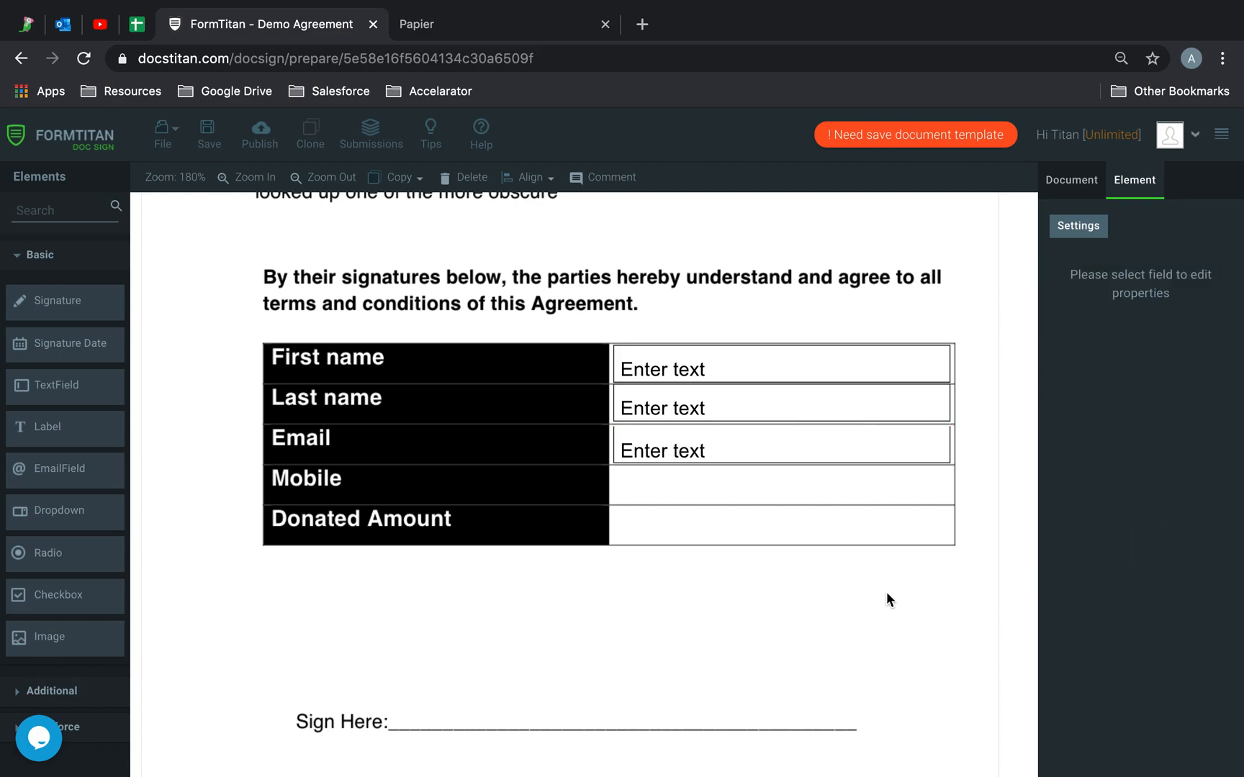
pyautogui.press('super+v')
pyautogui.moveTo(852, 411); pyautogui.dragTo(852, 481)
pyautogui.click(868, 563)
# - Add a Donated Amount text field and a large signature box over the Sign Here line
pyautogui.press('super+v')
pyautogui.moveTo(838, 388); pyautogui.dragTo(839, 519)
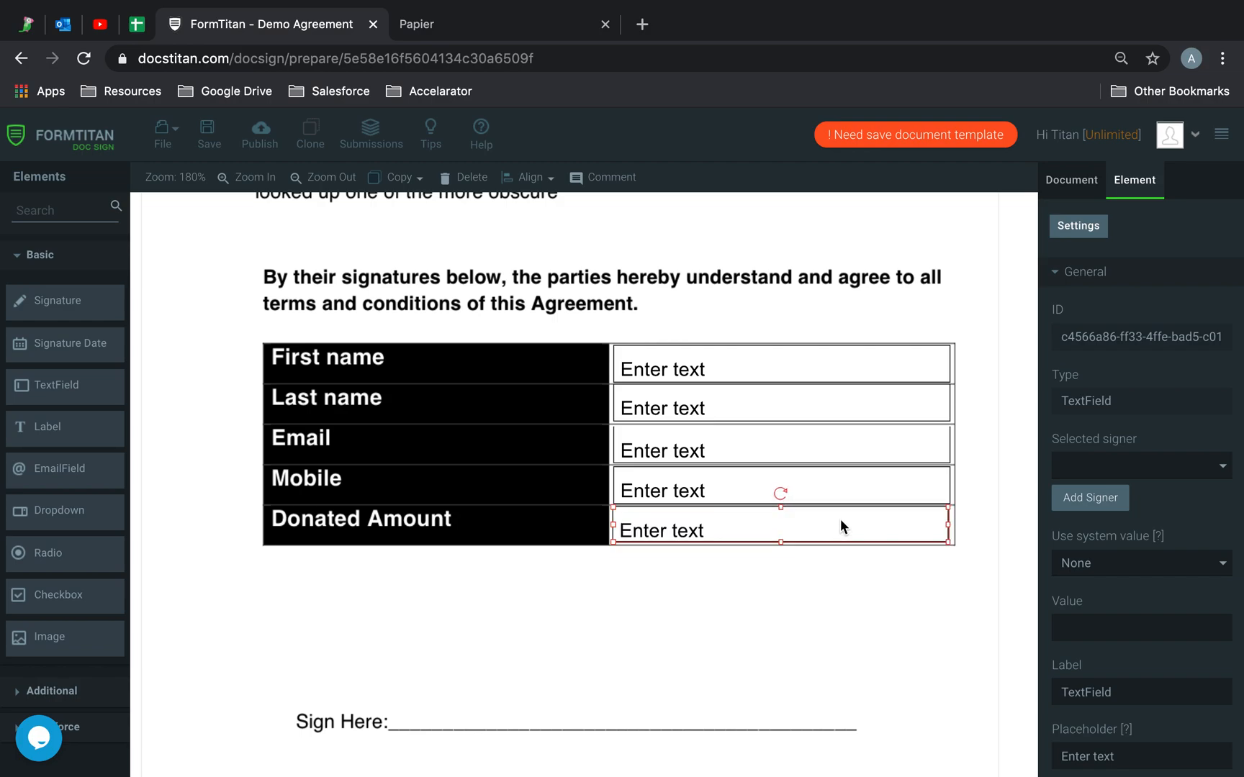
pyautogui.click(873, 636)
pyautogui.moveTo(72, 314)
pyautogui.mouseDown()
pyautogui.moveTo(444, 616)
pyautogui.moveTo(466, 611)
pyautogui.moveTo(479, 665)
pyautogui.mouseUp()
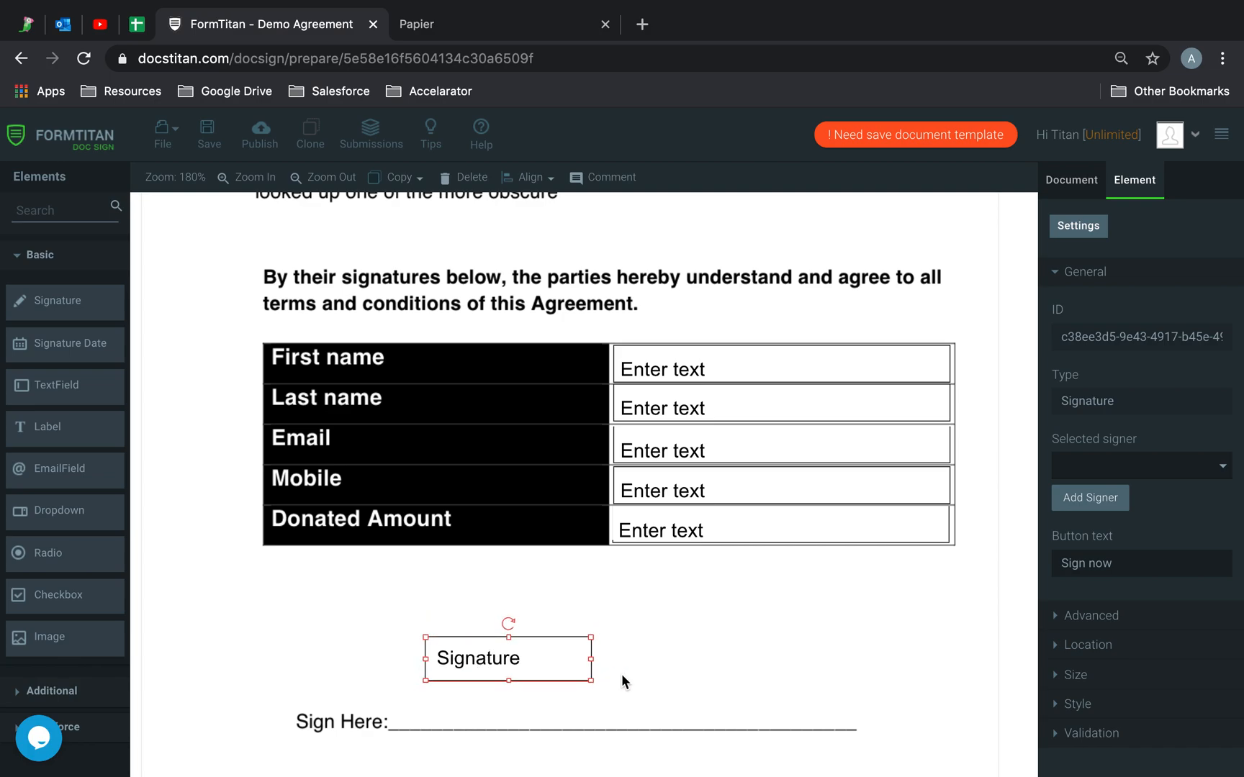
pyautogui.moveTo(592, 682); pyautogui.dragTo(857, 727)
# - Enter Advanced tags for the First name ('fi') and Last name ('lastname') fields
pyautogui.click(888, 680)
pyautogui.click(884, 378)
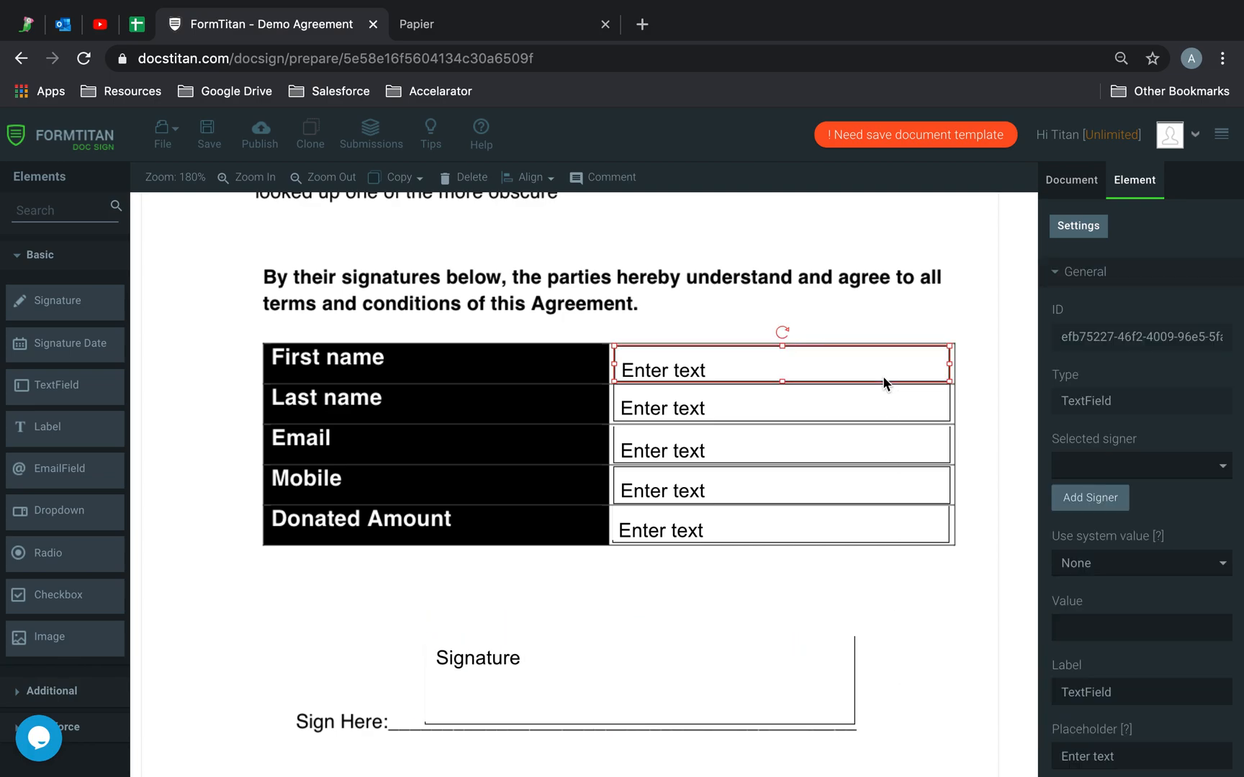
pyautogui.scroll(-3, 1137, 607)
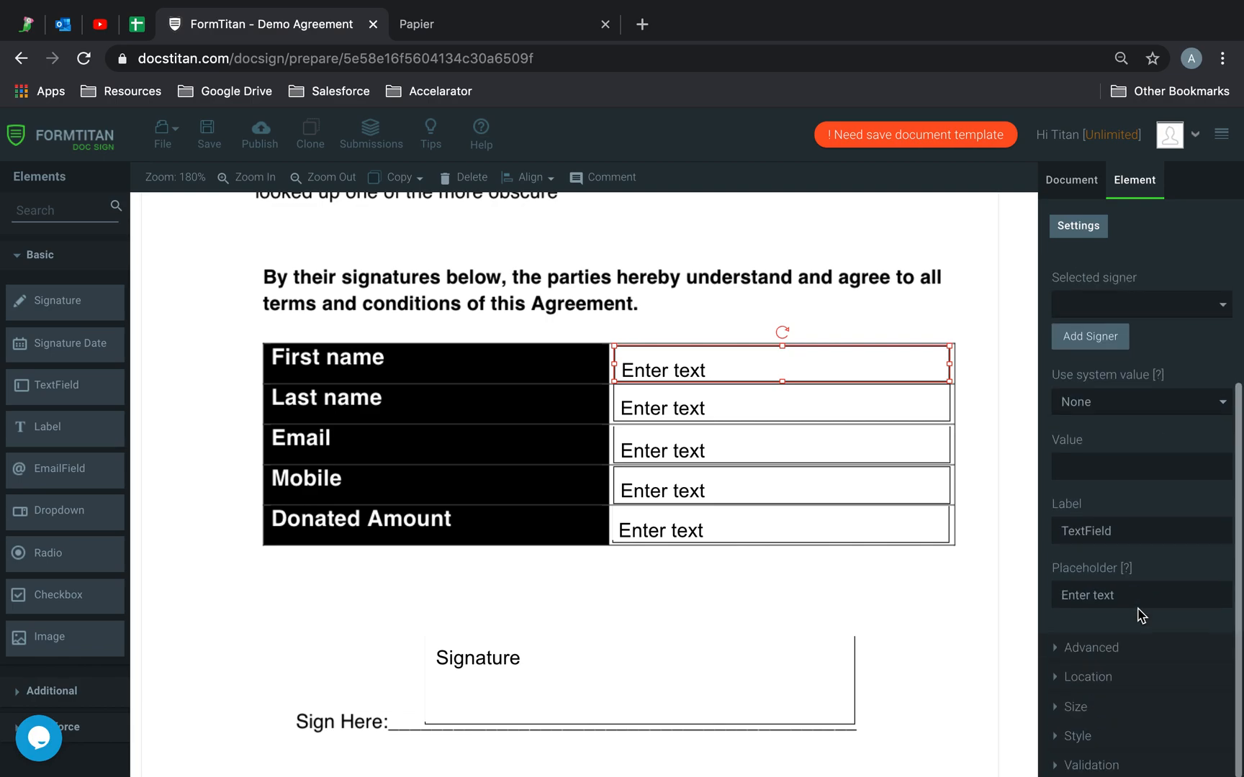
pyautogui.click(1083, 648)
pyautogui.click(1110, 370)
pyautogui.write('firstname')
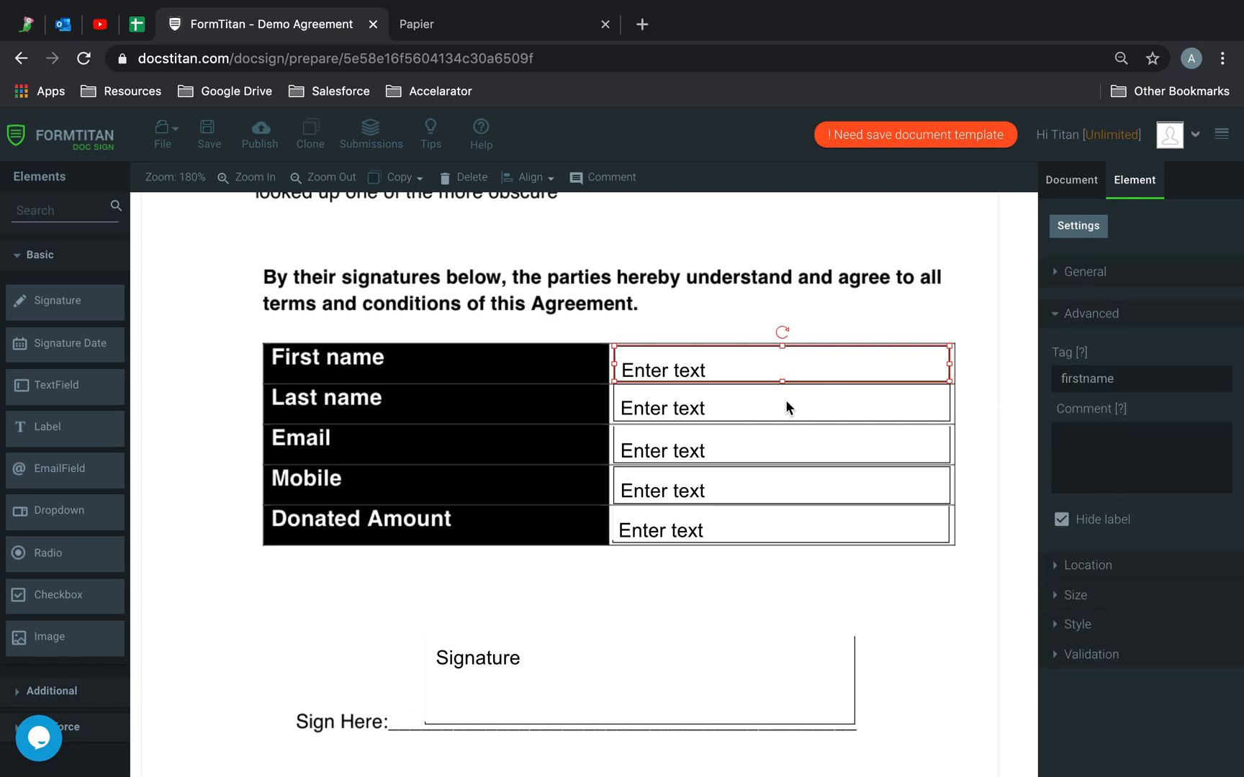
pyautogui.click(787, 403)
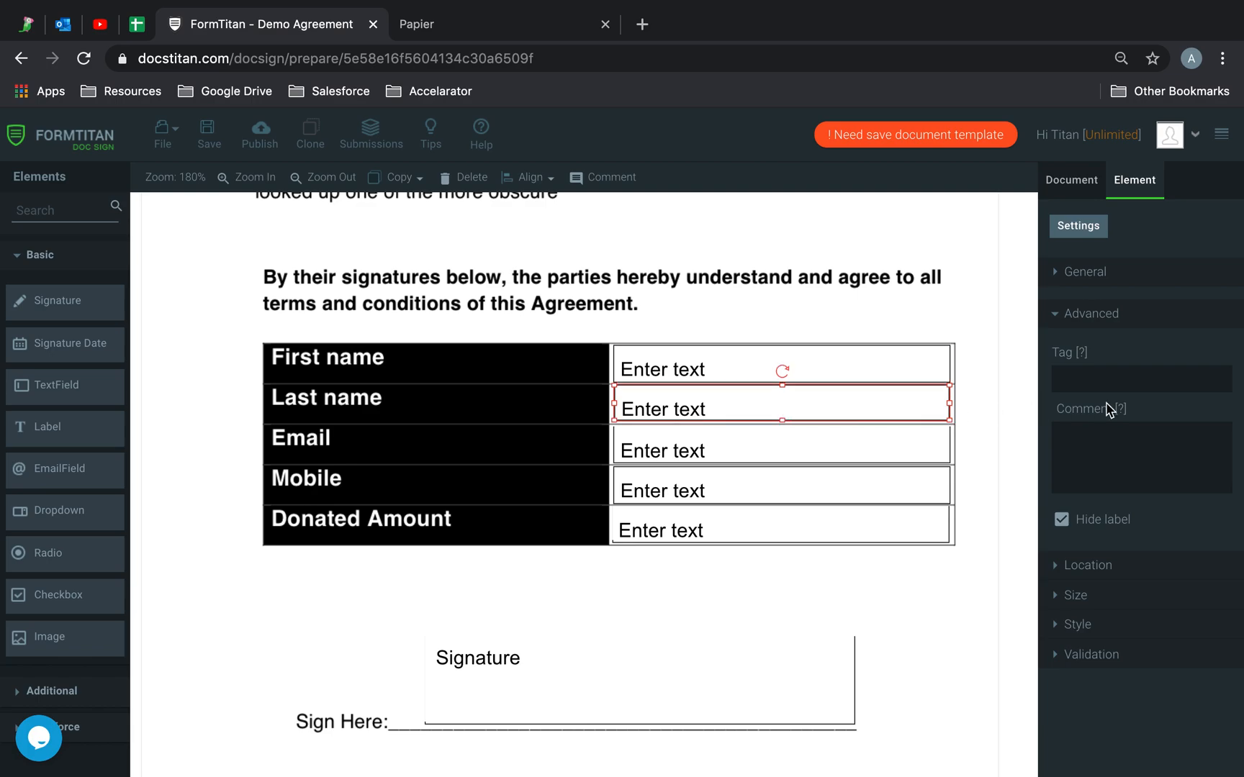
pyautogui.write('lastname')
# - Tag the Email ('e'), Mobile ('mobil') and Donated Amount ('donated amount') fields
pyautogui.click(784, 454)
pyautogui.click(1119, 382)
pyautogui.write('email')
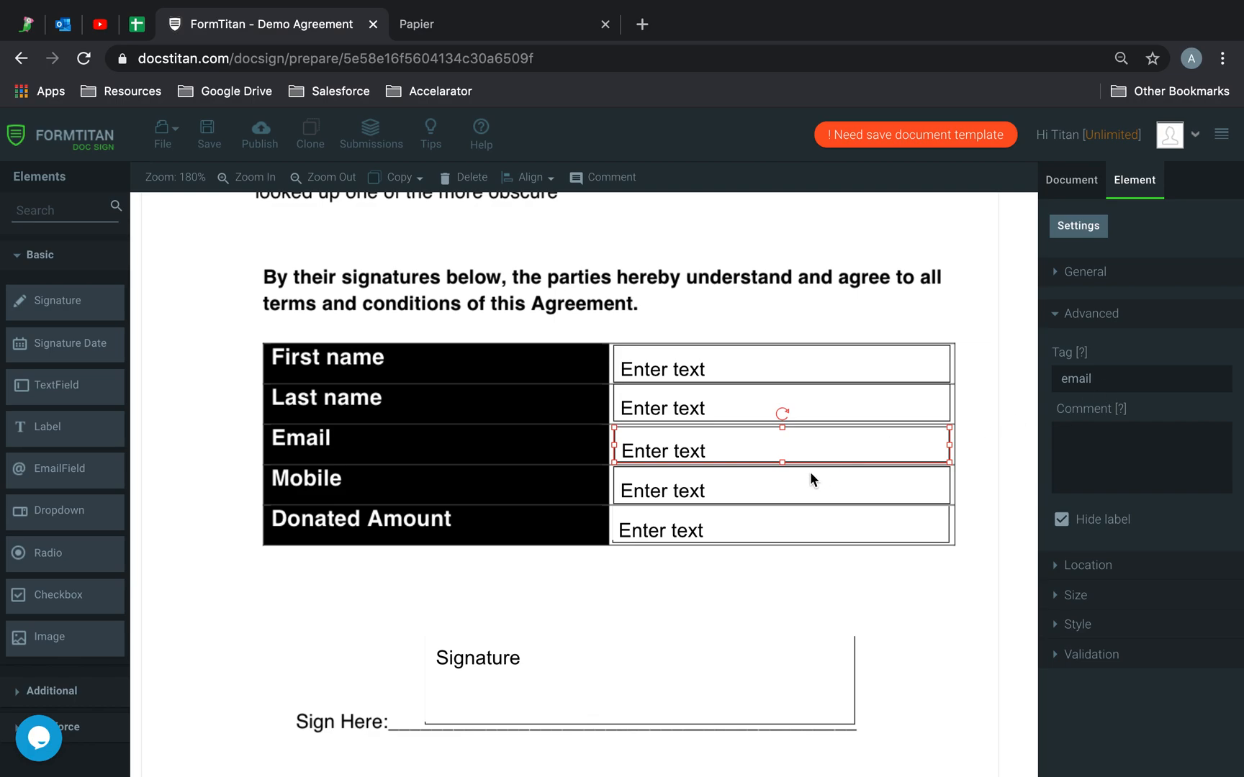
pyautogui.click(809, 481)
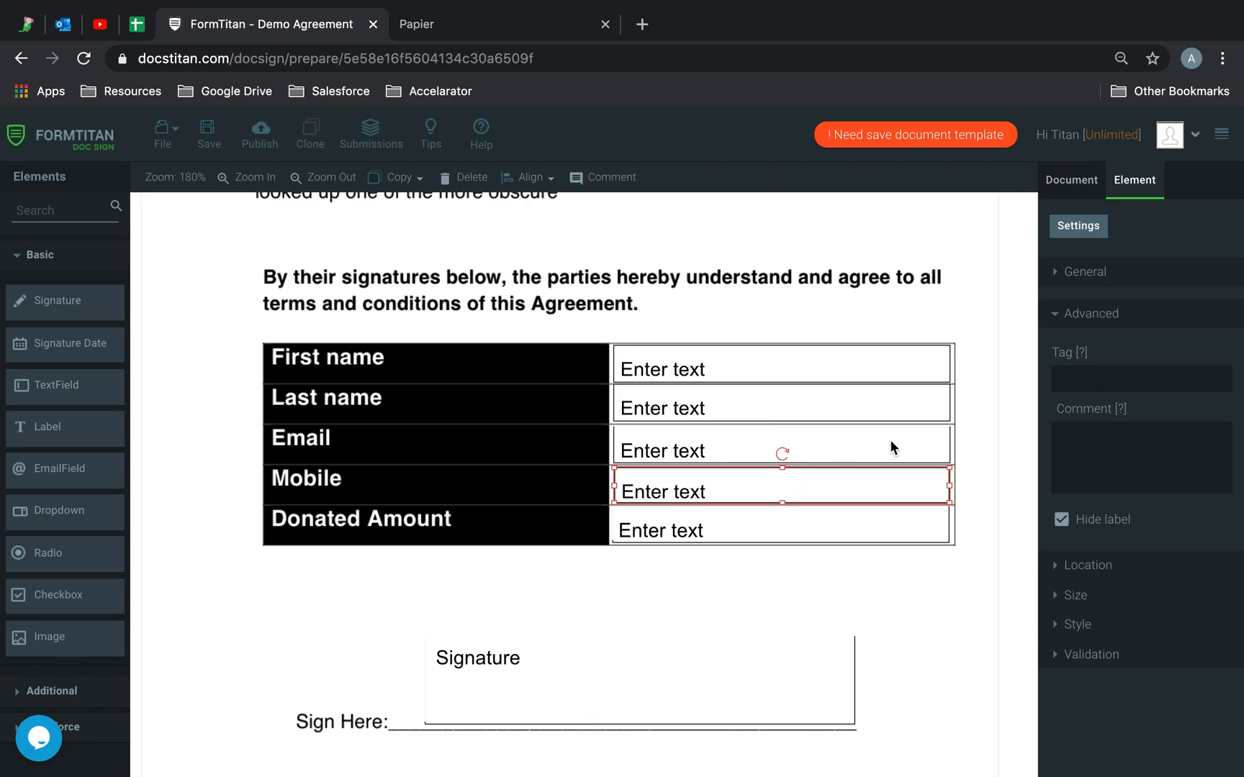
pyautogui.click(1089, 381)
pyautogui.write('mobile')
pyautogui.click(806, 522)
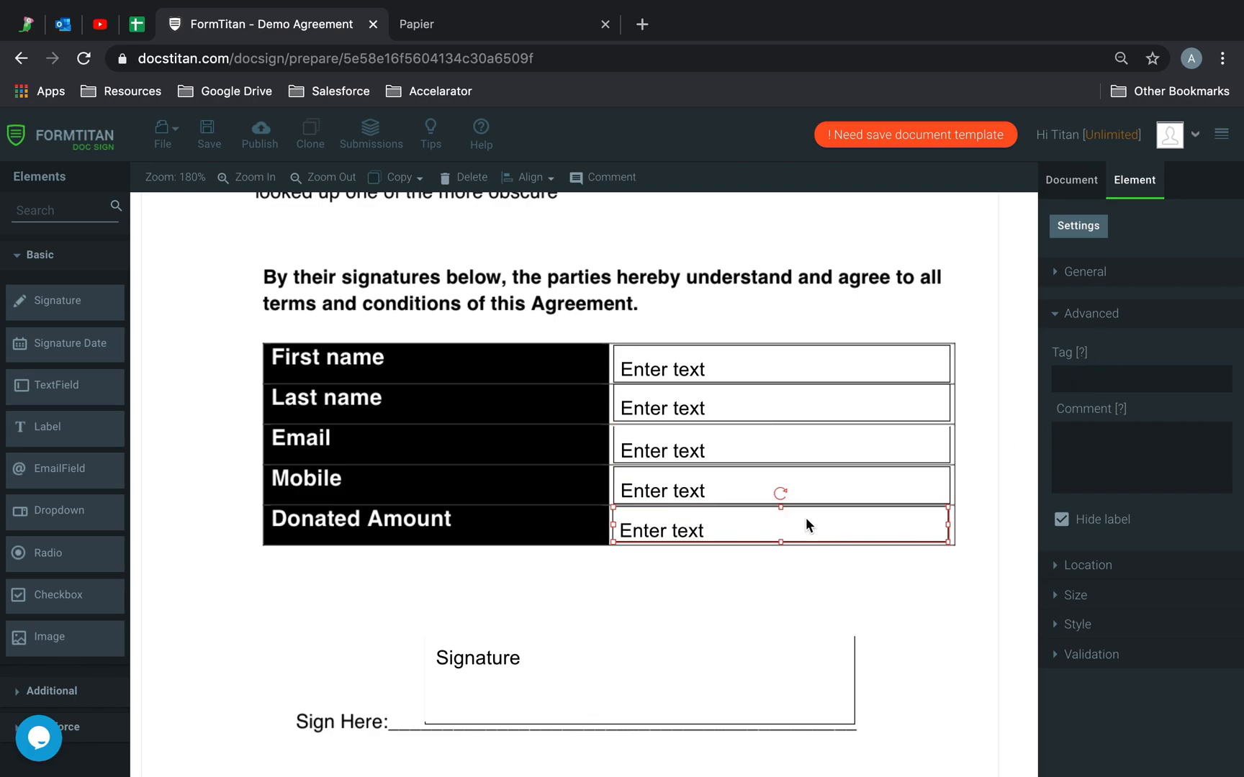
pyautogui.click(1107, 386)
pyautogui.write('donated amount')
pyautogui.click(671, 675)
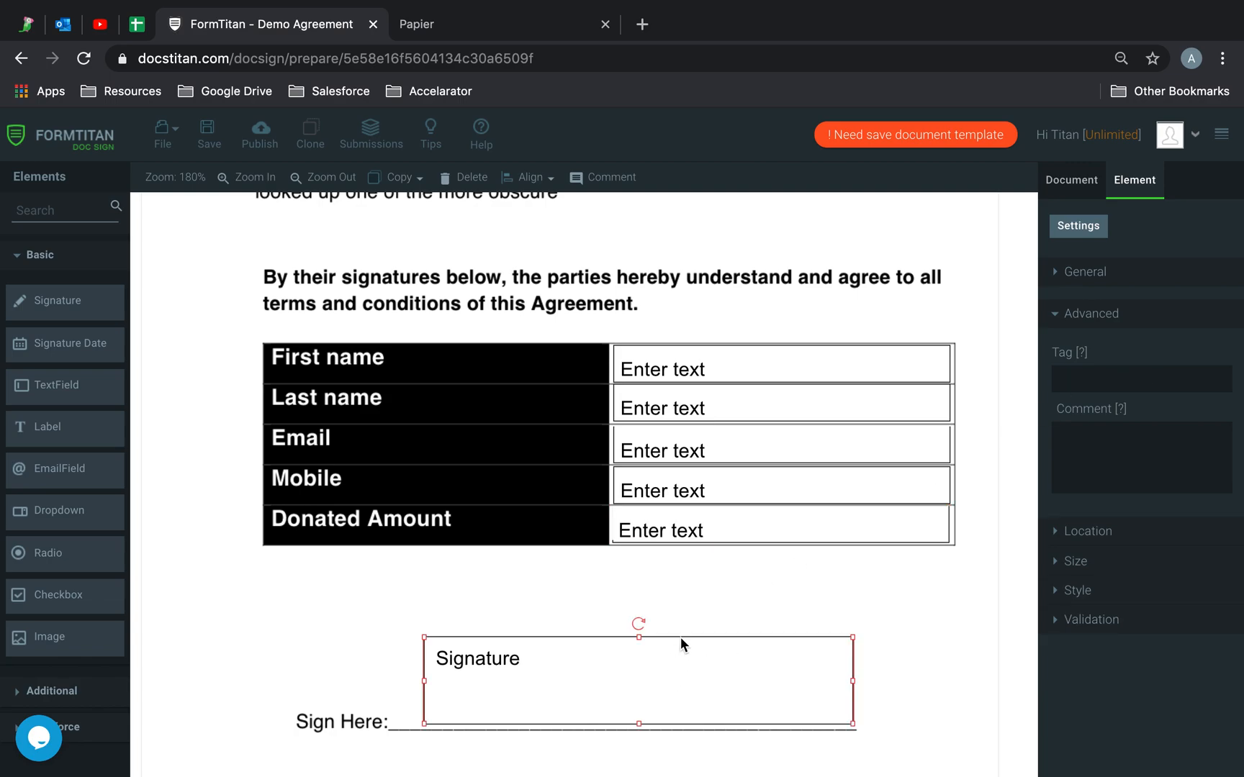
# - Assign the five table text fields and the signature box to the document's signer
pyautogui.click(777, 370)
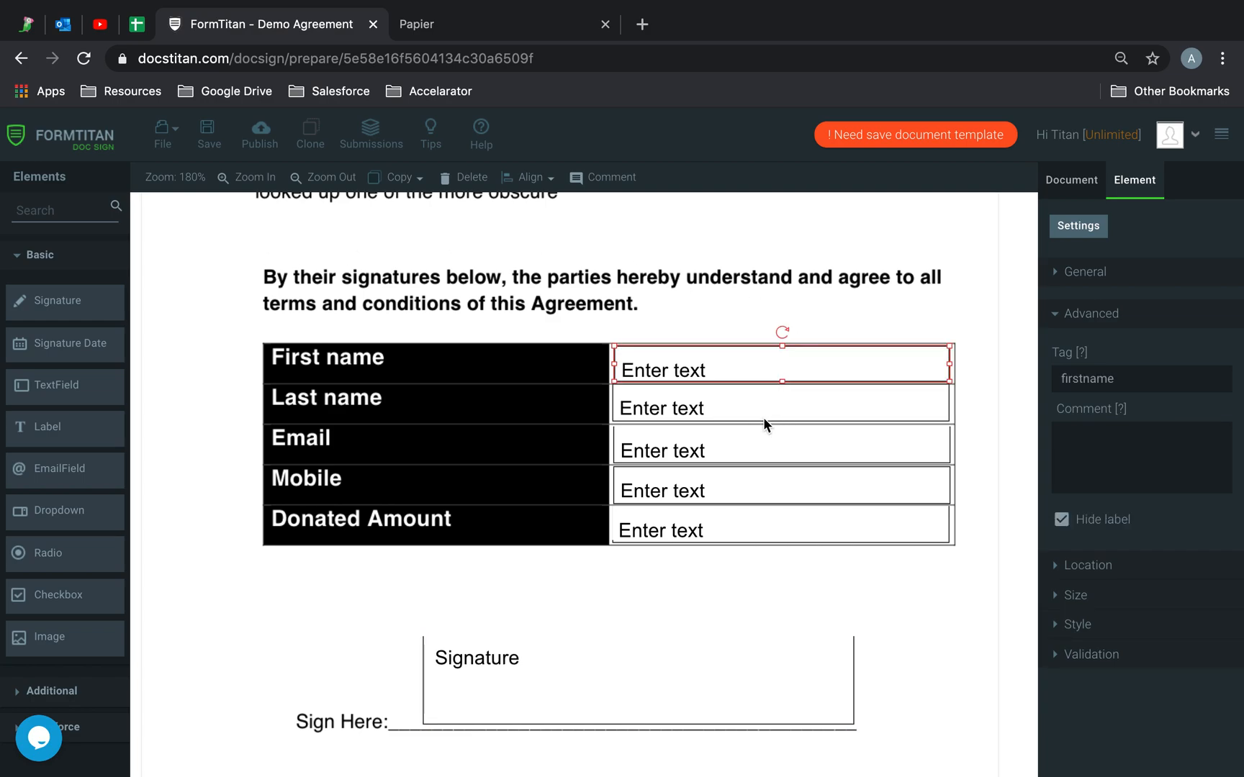
pyautogui.keyDown('shift'); pyautogui.click(763, 416); pyautogui.keyUp('shift')
pyautogui.keyDown('shift'); pyautogui.click(758, 460); pyautogui.keyUp('shift')
pyautogui.keyDown('shift'); pyautogui.click(747, 490); pyautogui.keyUp('shift')
pyautogui.keyDown('shift'); pyautogui.click(748, 519); pyautogui.keyUp('shift')
pyautogui.keyDown('shift'); pyautogui.click(700, 672); pyautogui.keyUp('shift')
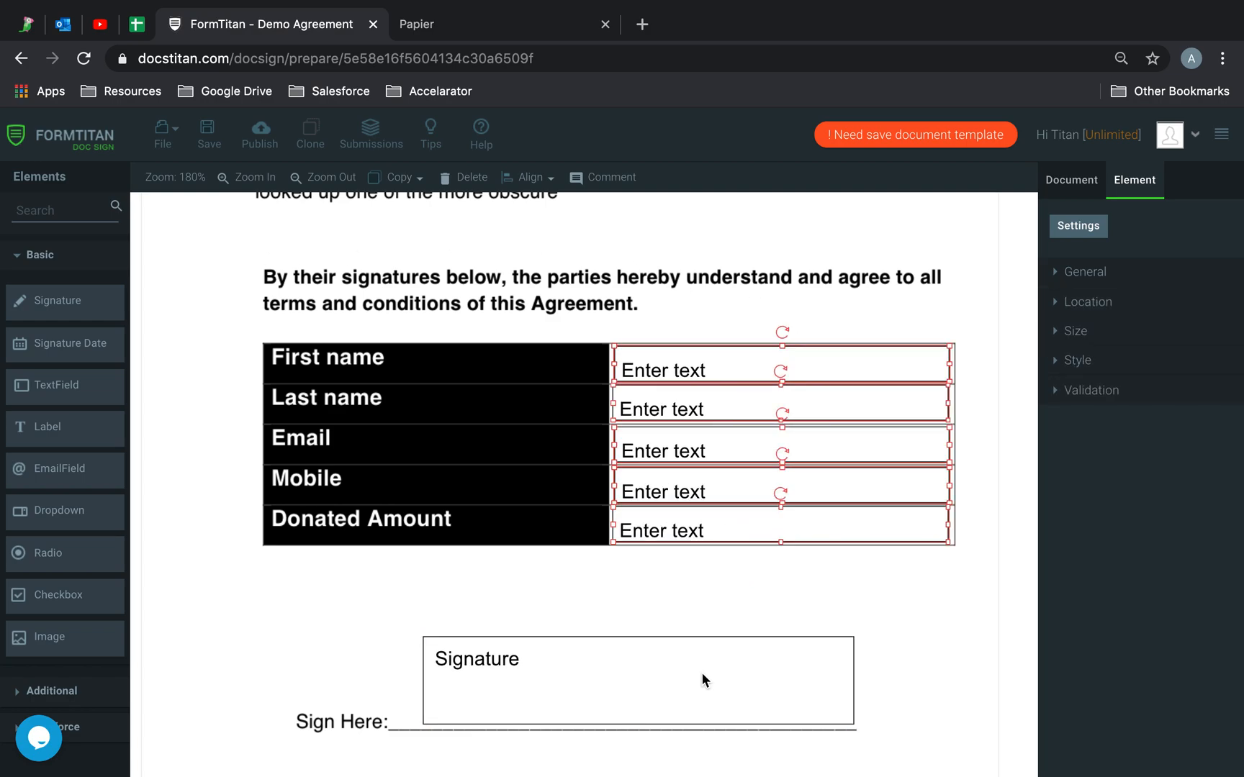
pyautogui.click(1080, 272)
pyautogui.click(1102, 335)
pyautogui.click(1102, 338)
pyautogui.click(1102, 365)
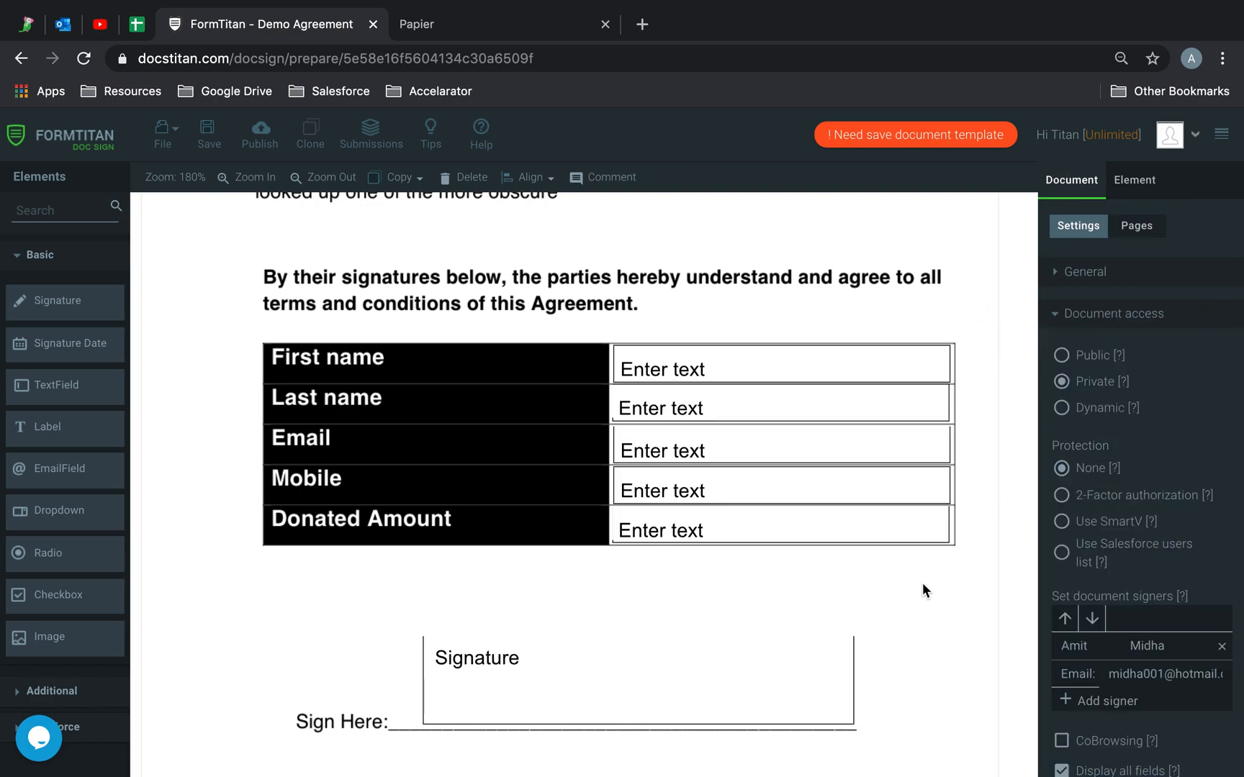
# - Expand the Validation options for the First name field
pyautogui.scroll(-3, 1079, 570)
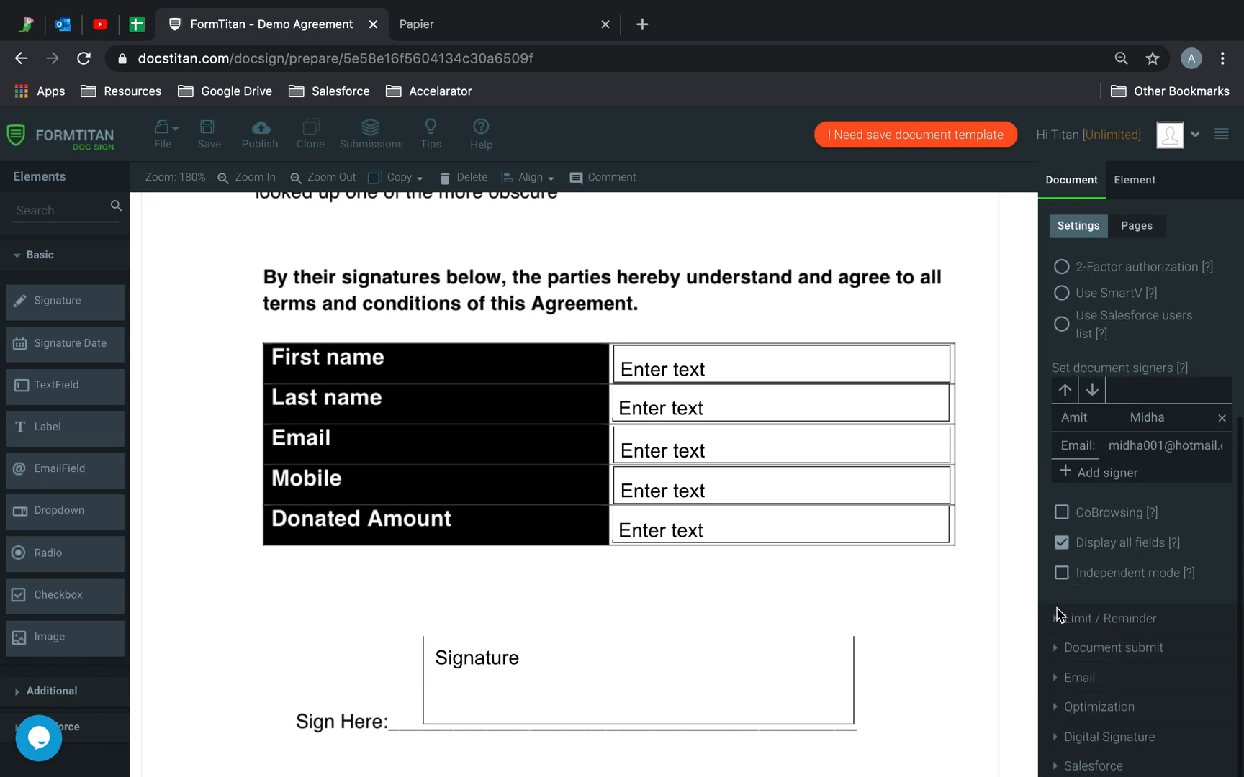
pyautogui.click(722, 367)
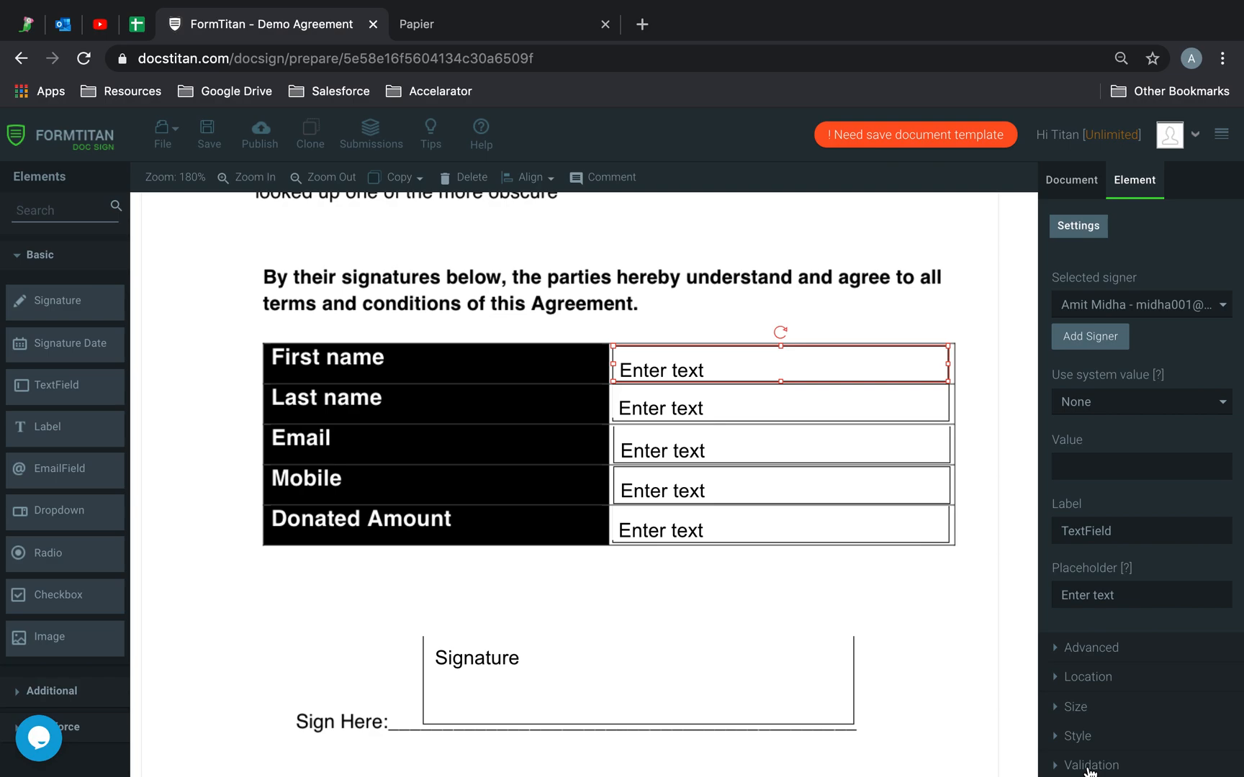
pyautogui.click(1089, 766)
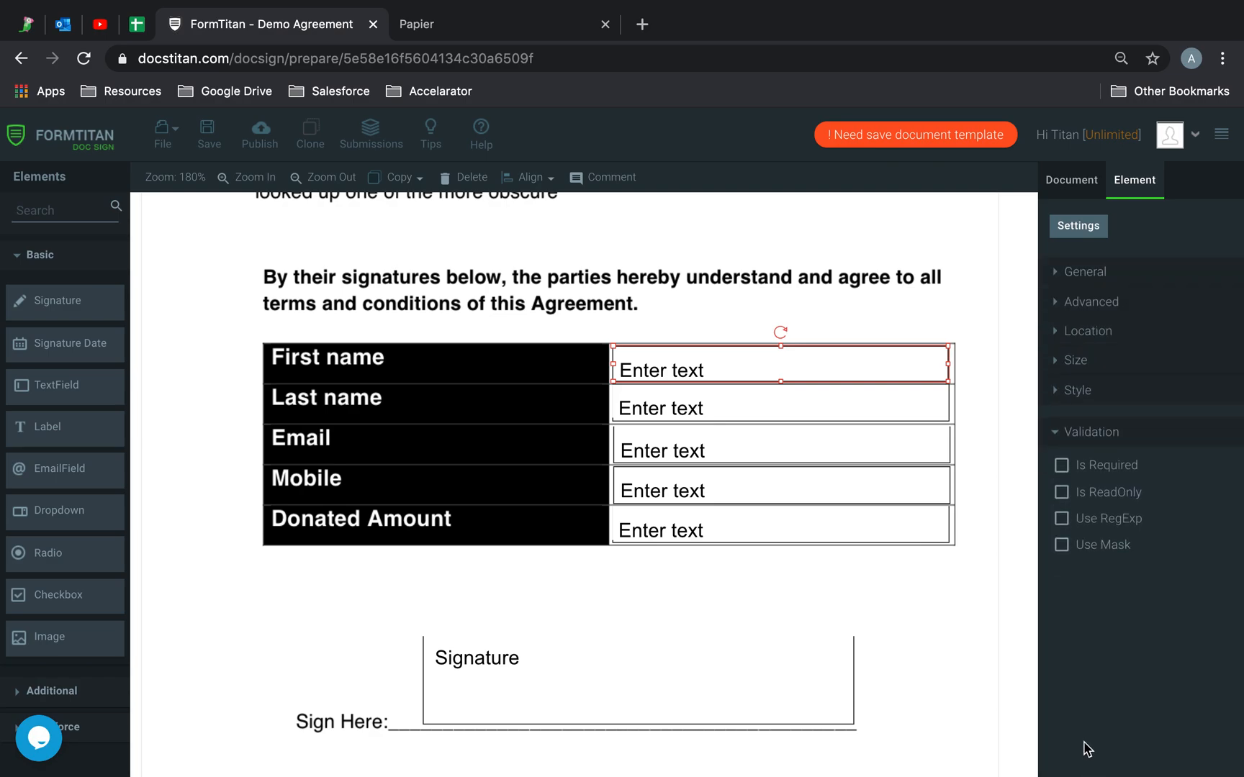
# - Check Use RegExp for First name and focus its empty RegExp box
pyautogui.click(1061, 519)
pyautogui.click(1067, 575)
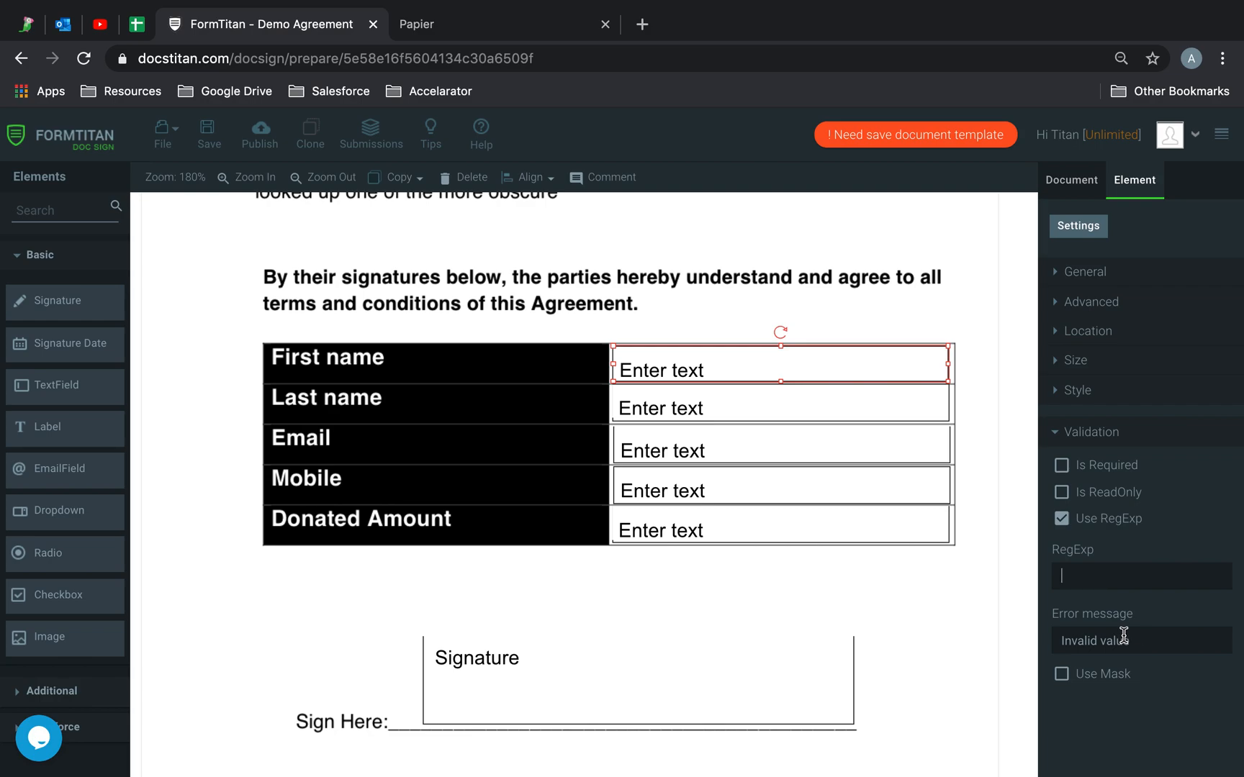
# - Copy /^[a-zA-Z]*$/ from the Papier notes and paste it as First name's RegExp
pyautogui.click(483, 23)
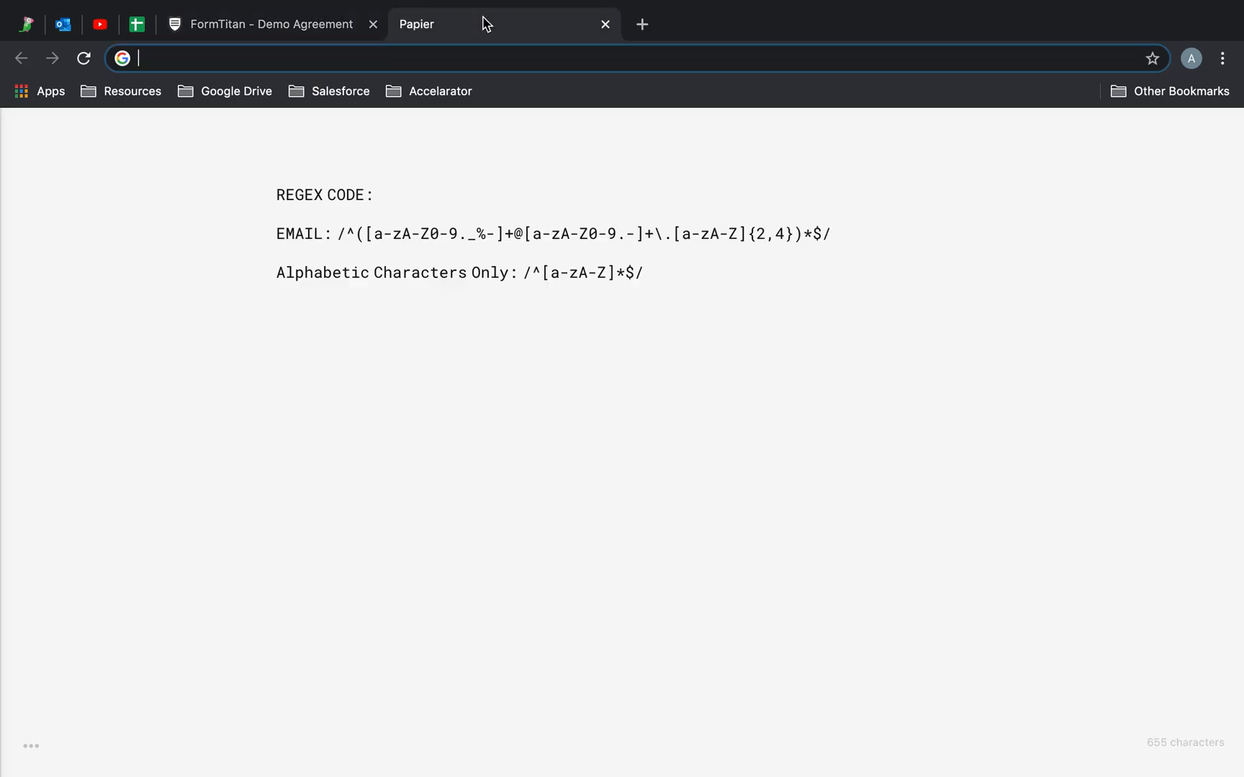
pyautogui.click(398, 247)
pyautogui.moveTo(647, 272); pyautogui.dragTo(522, 271)
pyautogui.press('super+c')
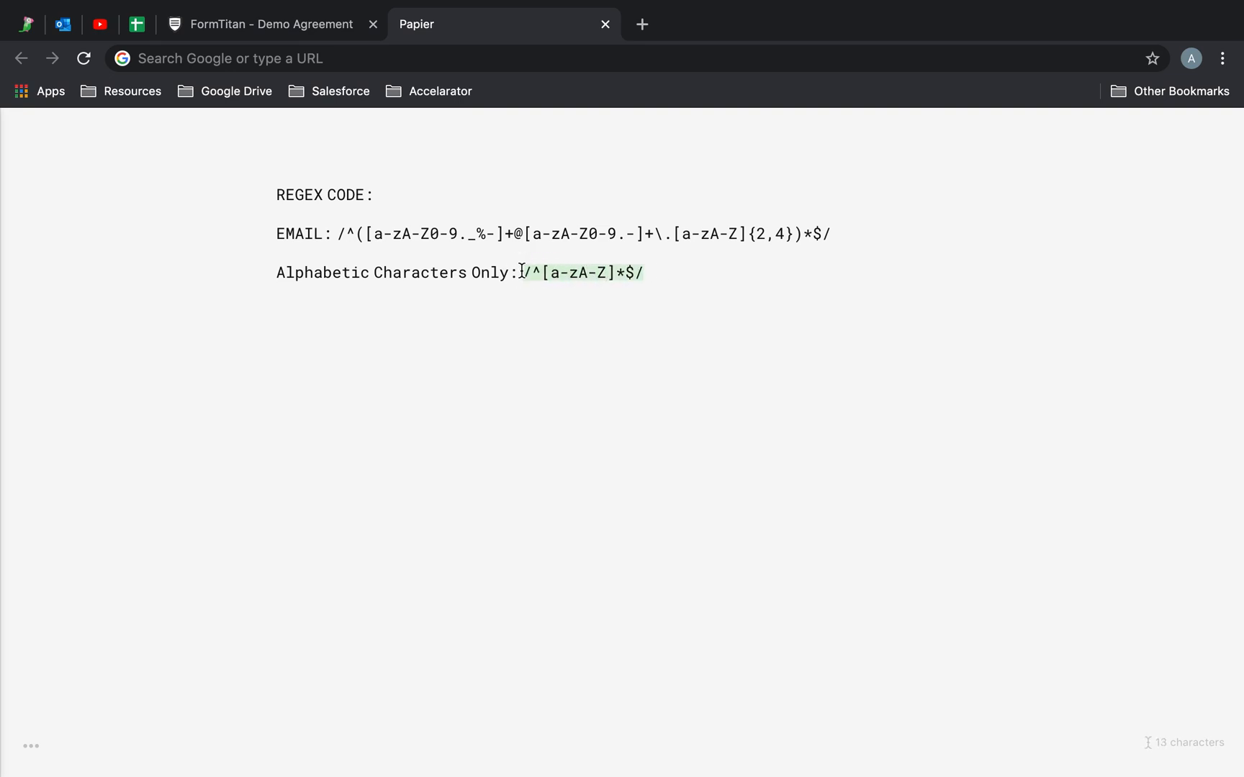
pyautogui.click(265, 26)
pyautogui.click(1088, 576)
pyautogui.press('super+v')
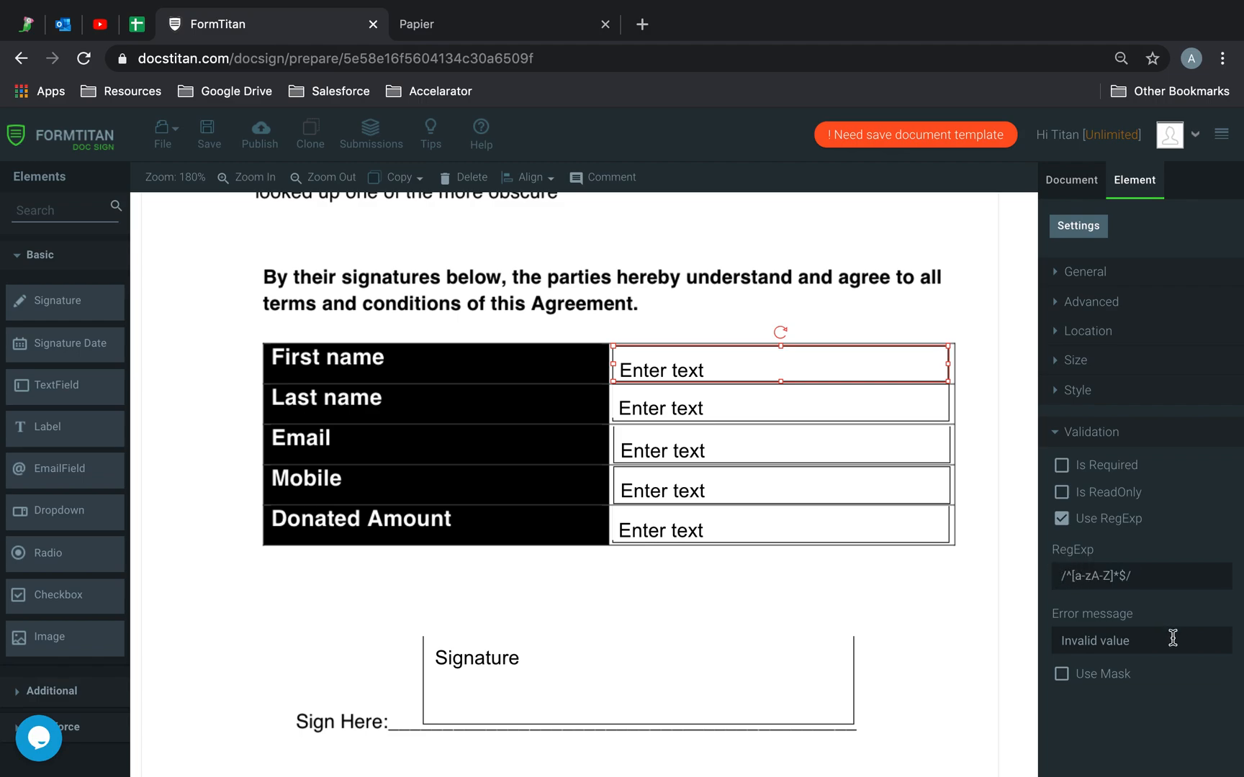
# - Replace 'Invalid value' with the message 'You must enter alphabetical characters only'
pyautogui.moveTo(1172, 636); pyautogui.dragTo(1030, 630)
pyautogui.press('BackSpace')
pyautogui.write('You must')
pyautogui.write('characters only')
pyautogui.click(545, 16)
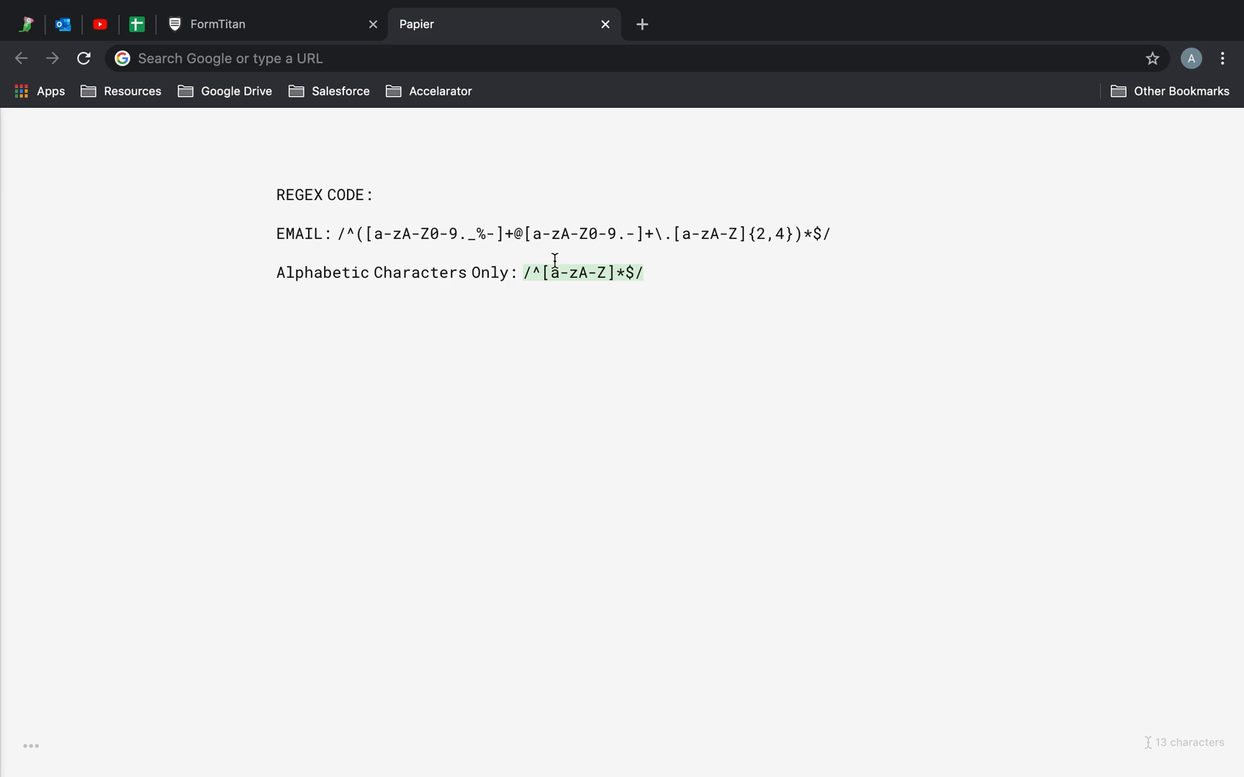
pyautogui.click(263, 16)
# - Add the closing '!' to the error message and copy First name's regex
pyautogui.moveTo(1210, 641); pyautogui.dragTo(1238, 643)
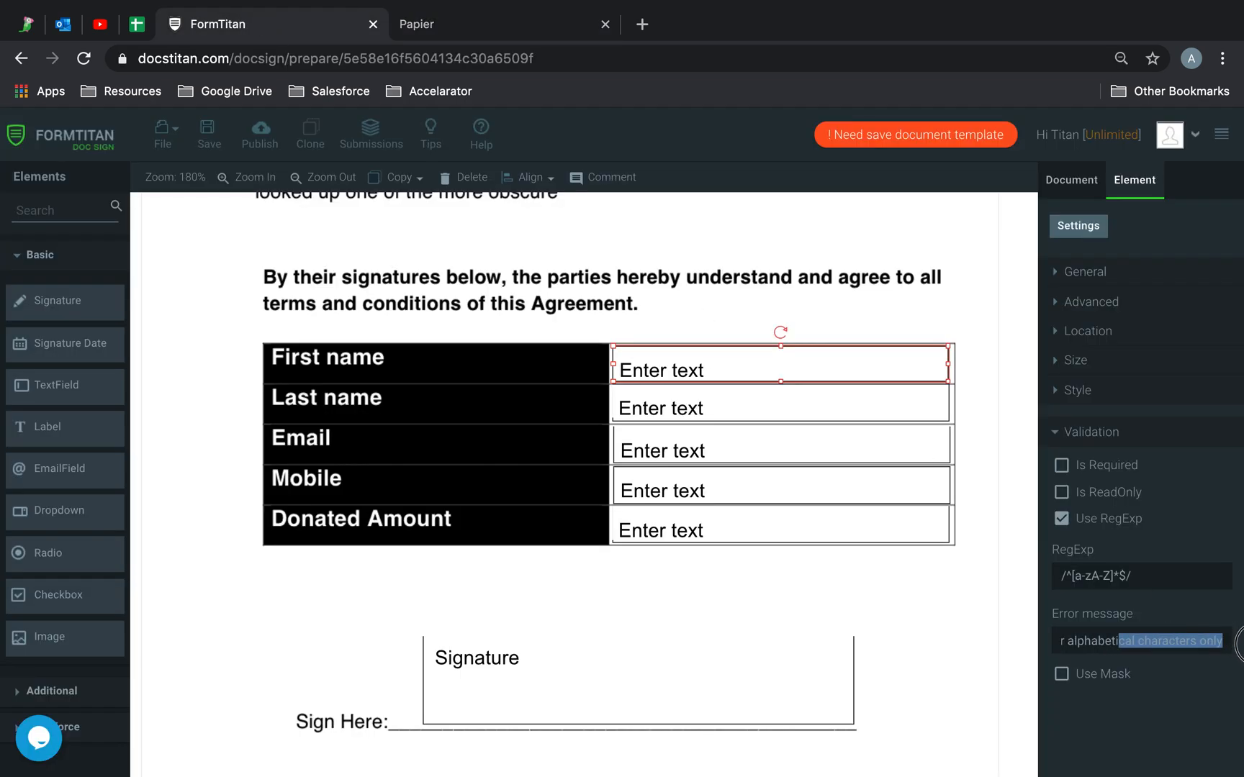
pyautogui.click(1241, 652)
pyautogui.write('!')
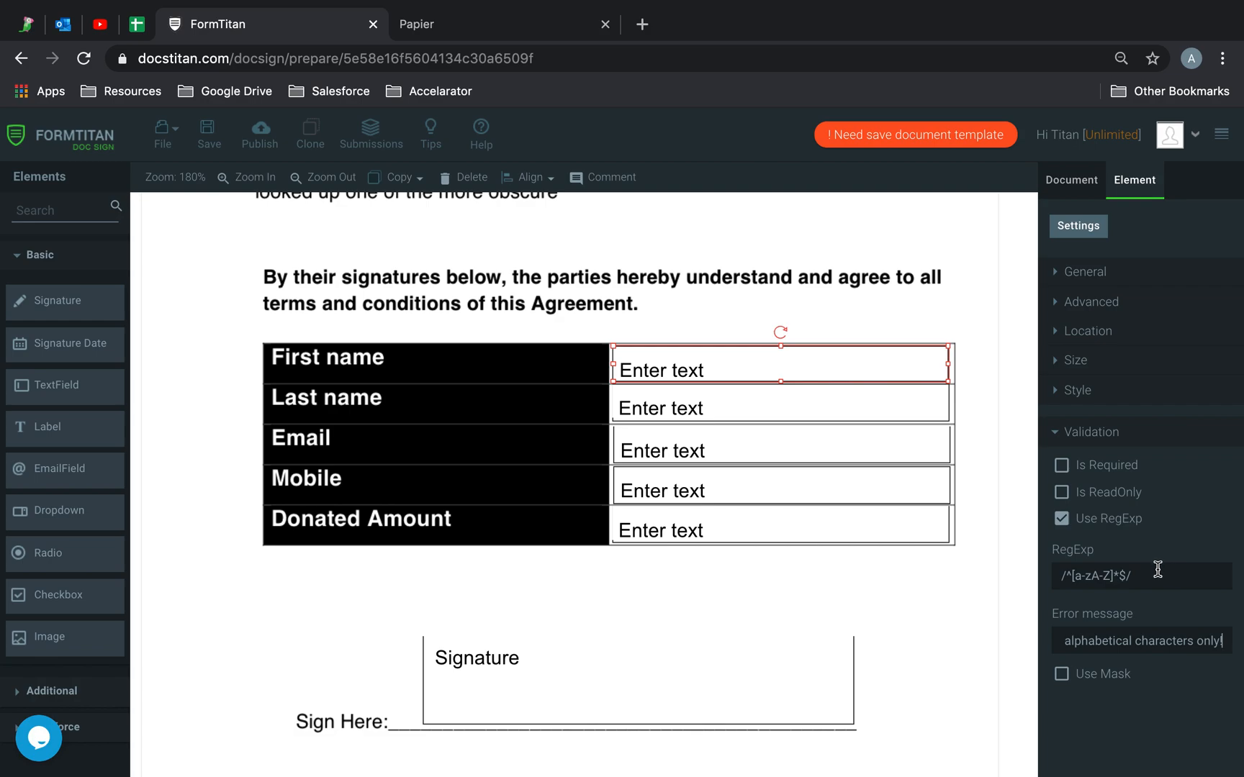
pyautogui.moveTo(1157, 574); pyautogui.dragTo(980, 580)
pyautogui.press('super+c')
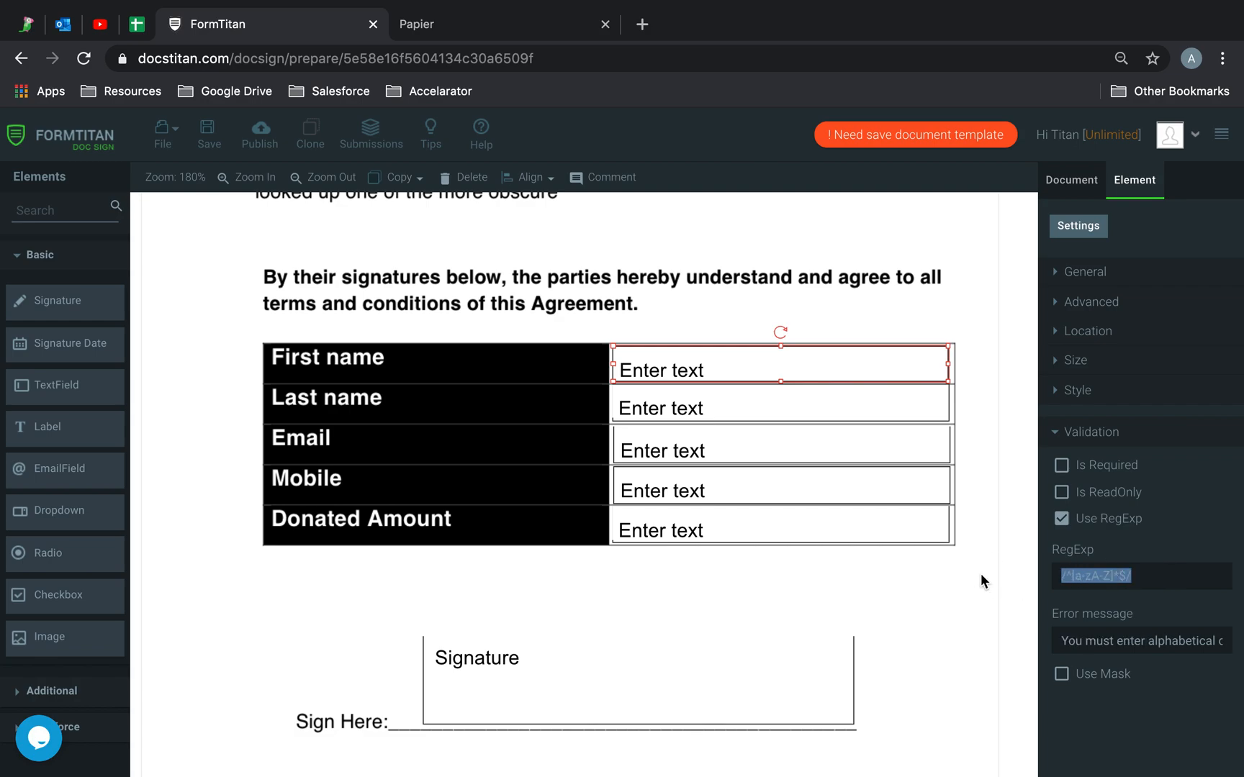
pyautogui.click(794, 409)
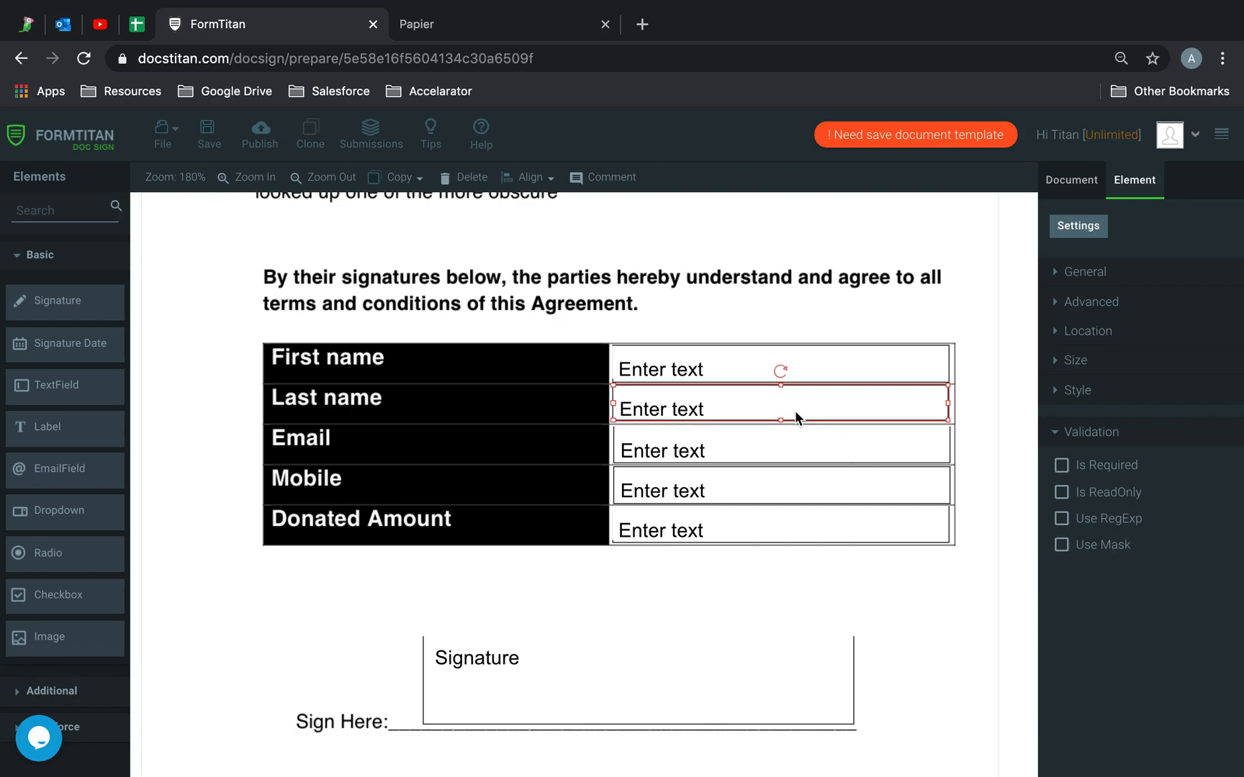
# - Turn on Use RegExp for Last name and paste /^[a-zA-Z]*$/
pyautogui.click(1062, 519)
pyautogui.click(1120, 578)
pyautogui.press('super+v')
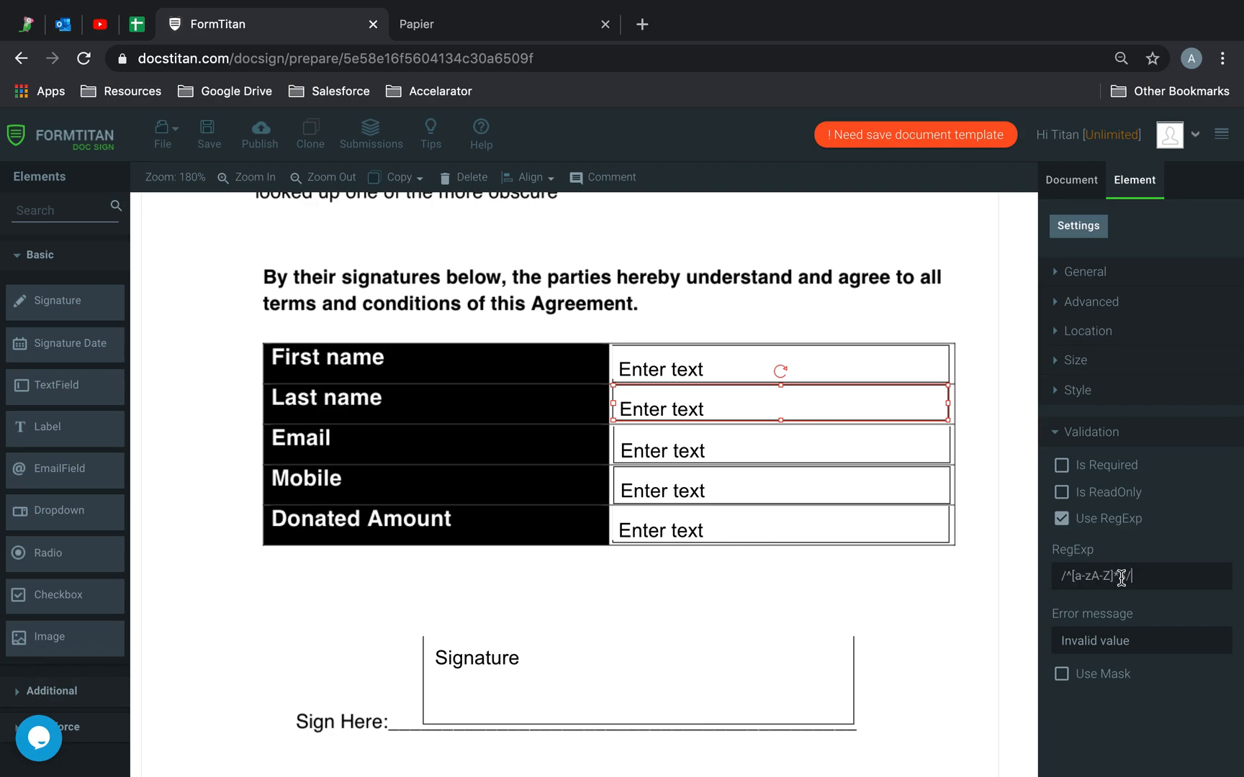
# - Copy First name's alphabetical-only error message into Last name's Error message
pyautogui.click(746, 355)
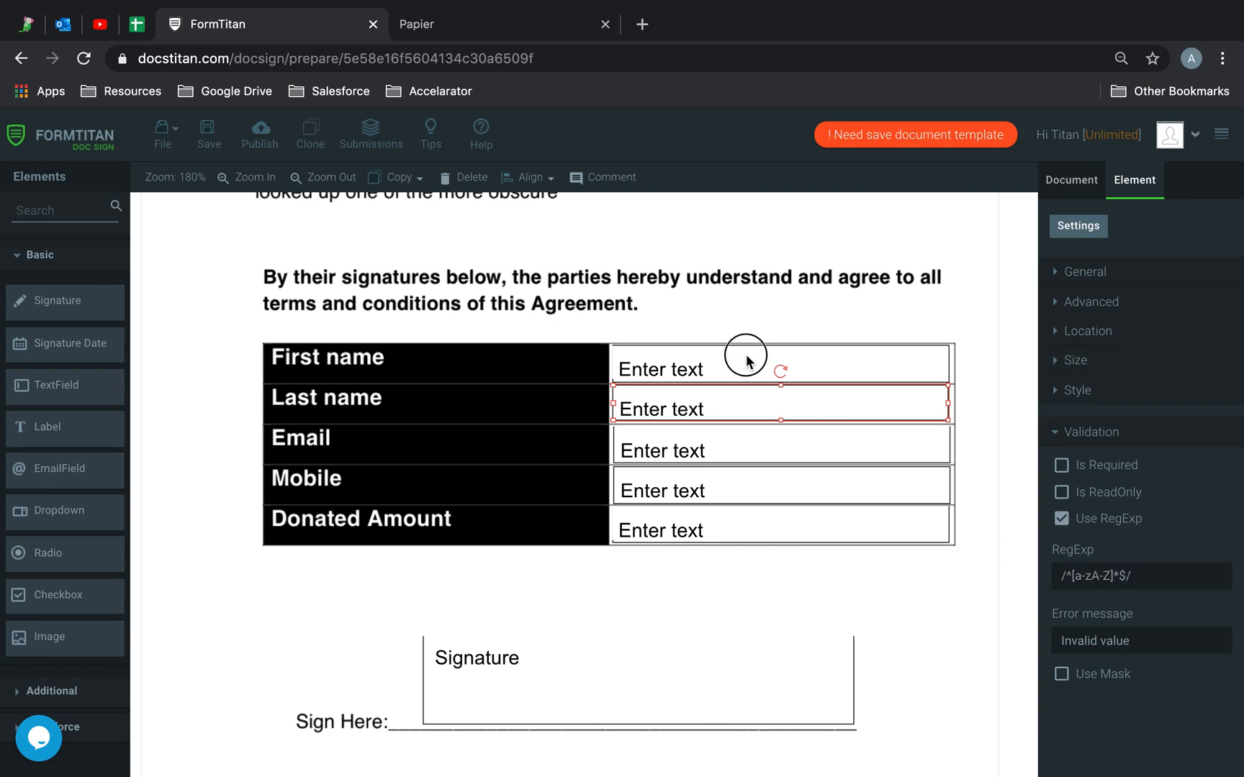
pyautogui.tripleClick(1116, 641)
pyautogui.click(836, 416)
pyautogui.tripleClick(1110, 637)
pyautogui.write('You must enter alphabetical characters only!')
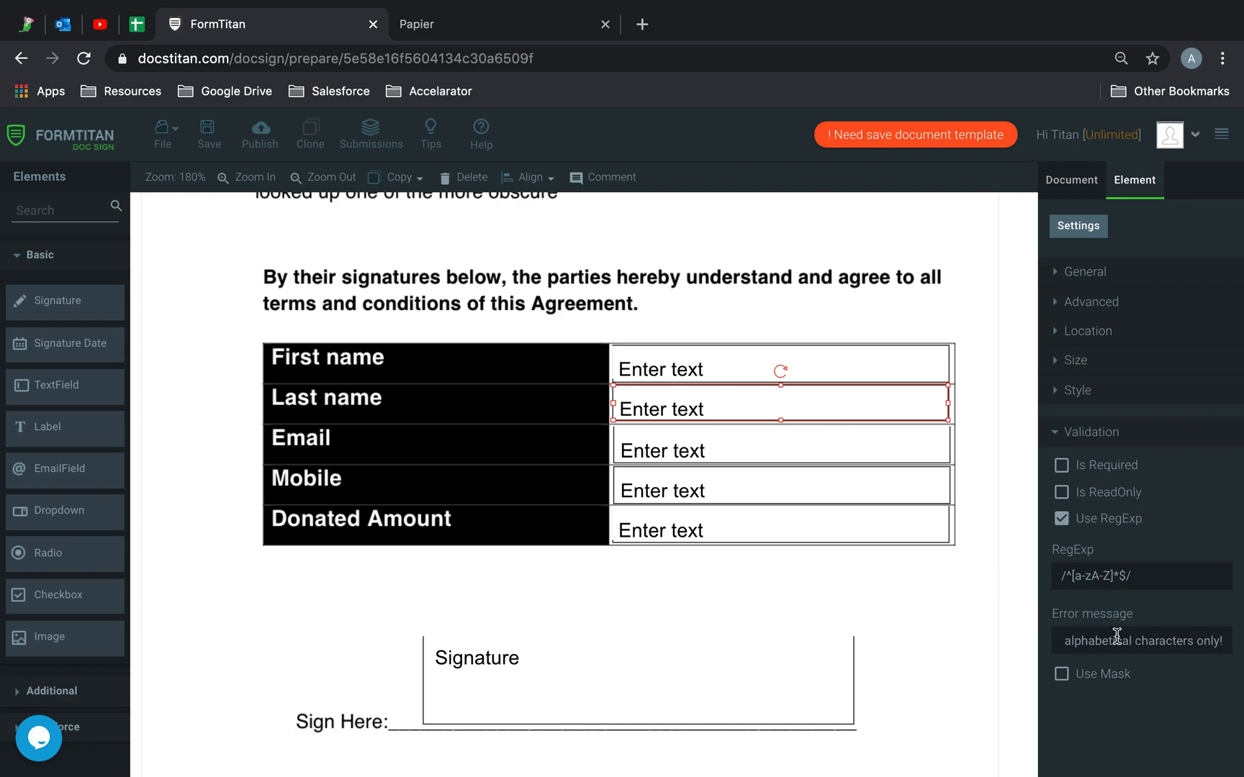
pyautogui.click(812, 452)
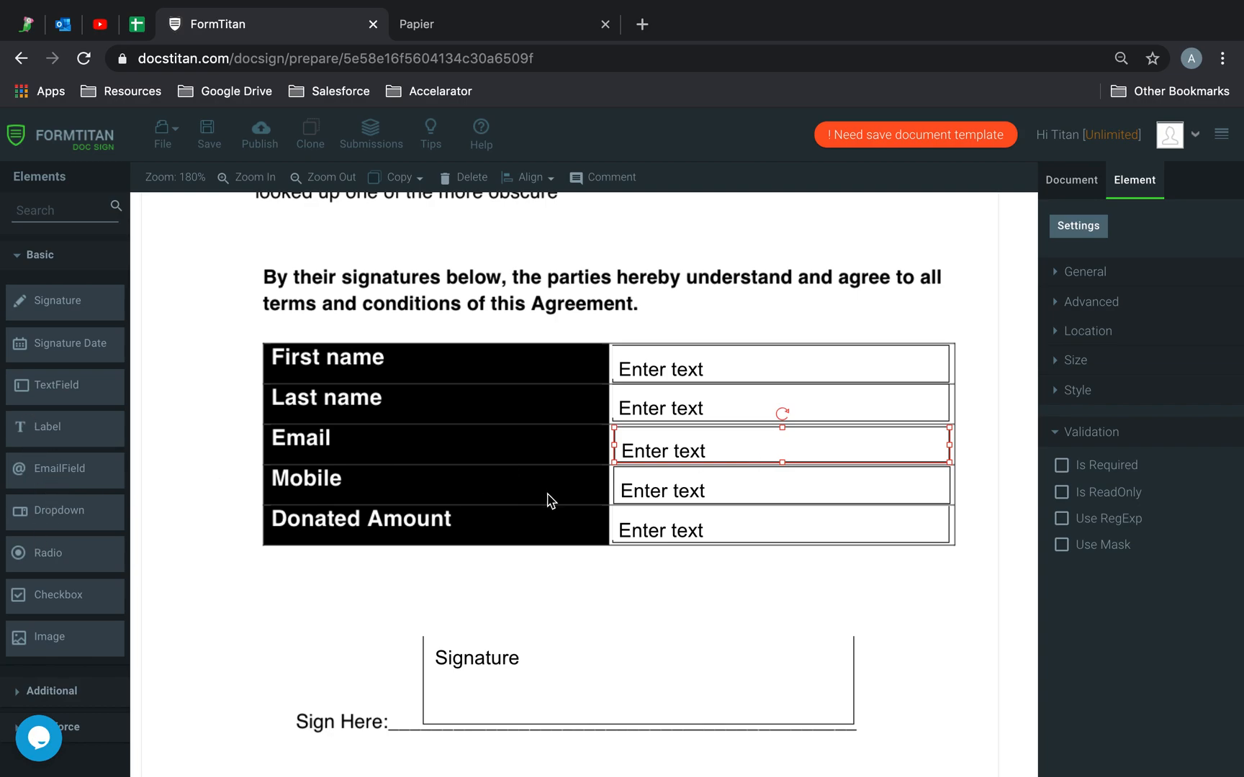
# - Copy the EMAIL regex pattern from the Papier notes
pyautogui.click(483, 30)
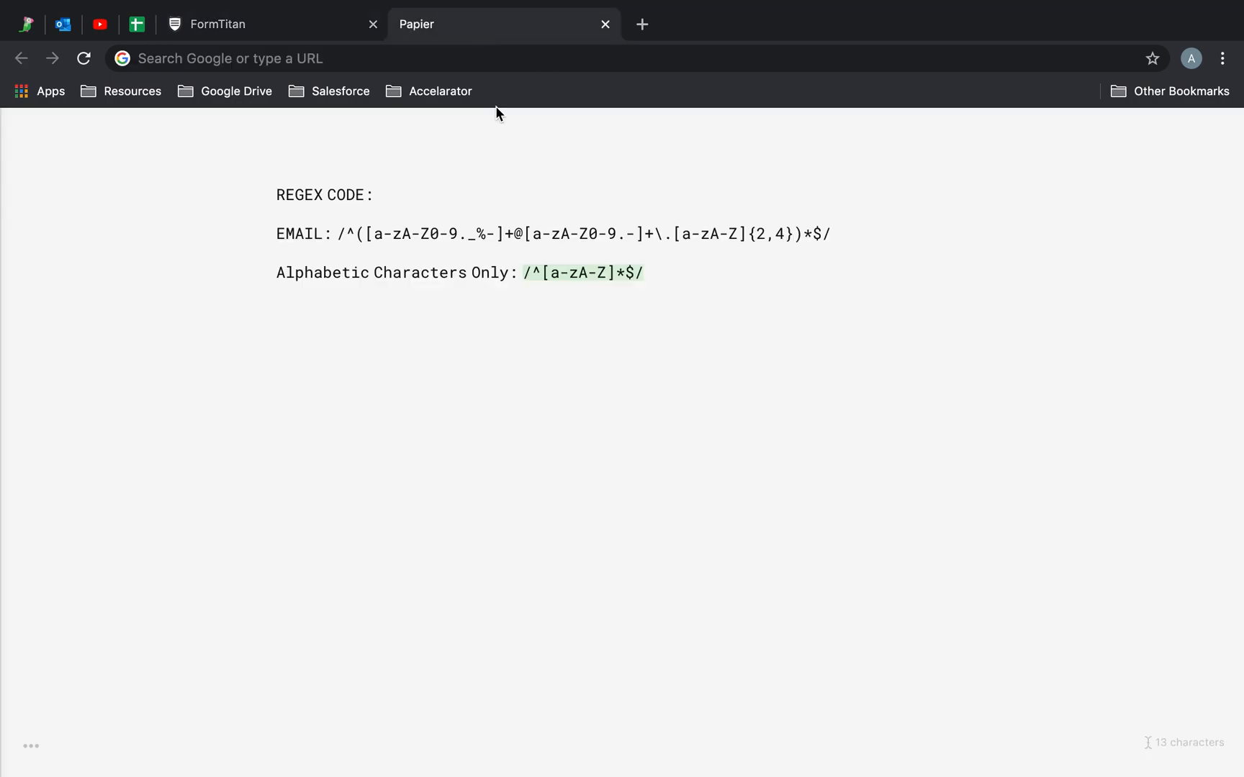
pyautogui.click(662, 252)
pyautogui.moveTo(856, 234); pyautogui.dragTo(336, 236)
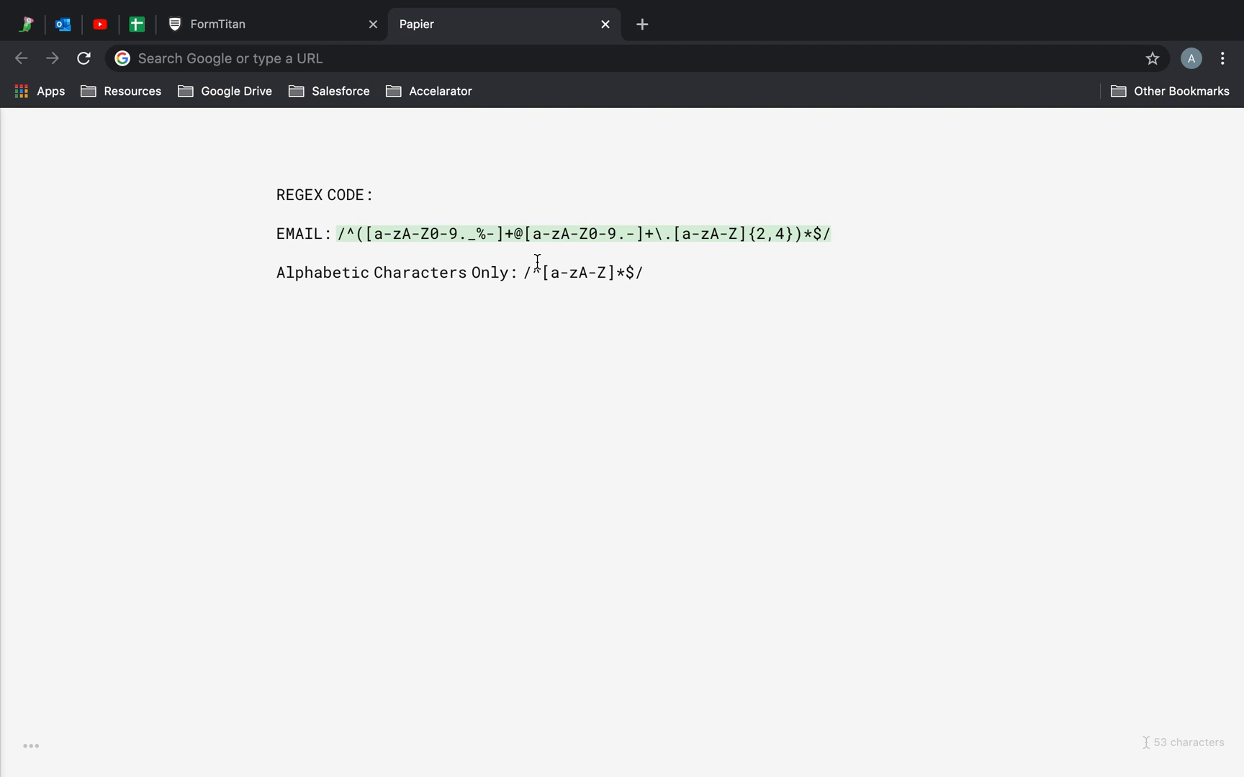
pyautogui.click(295, 21)
pyautogui.click(831, 611)
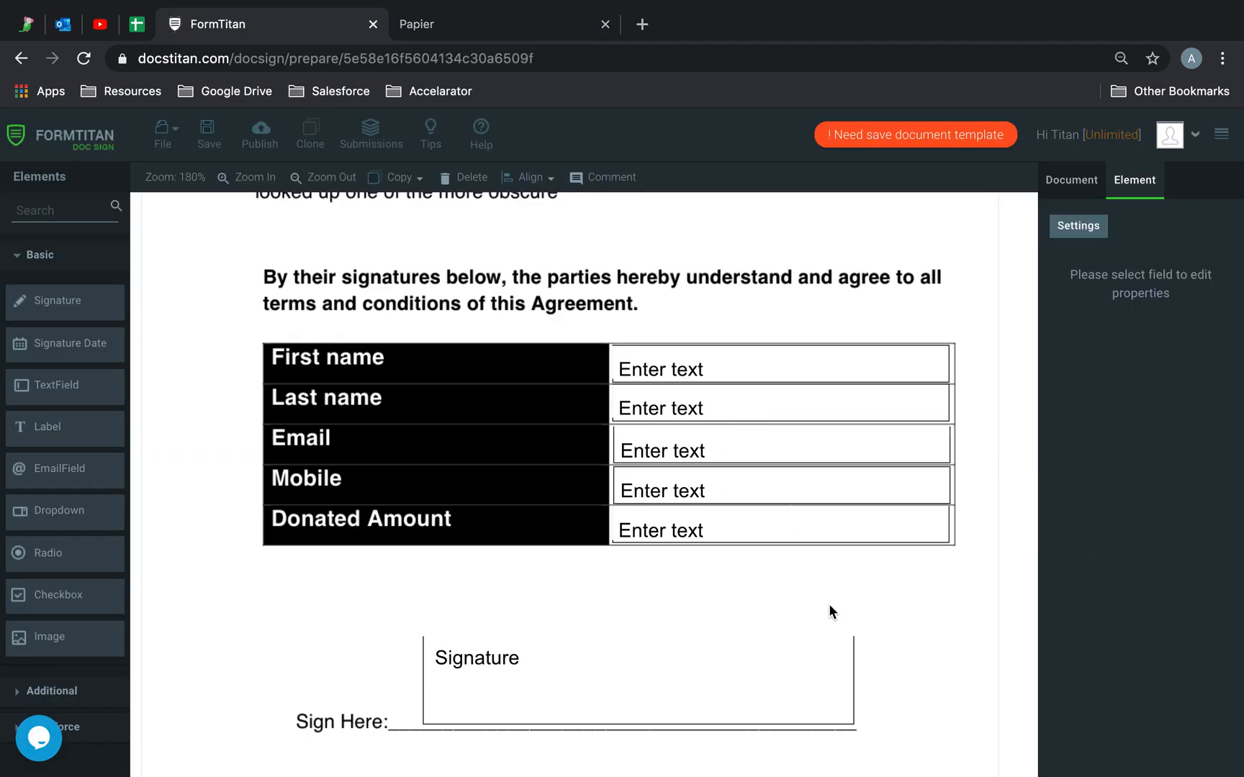
pyautogui.click(855, 464)
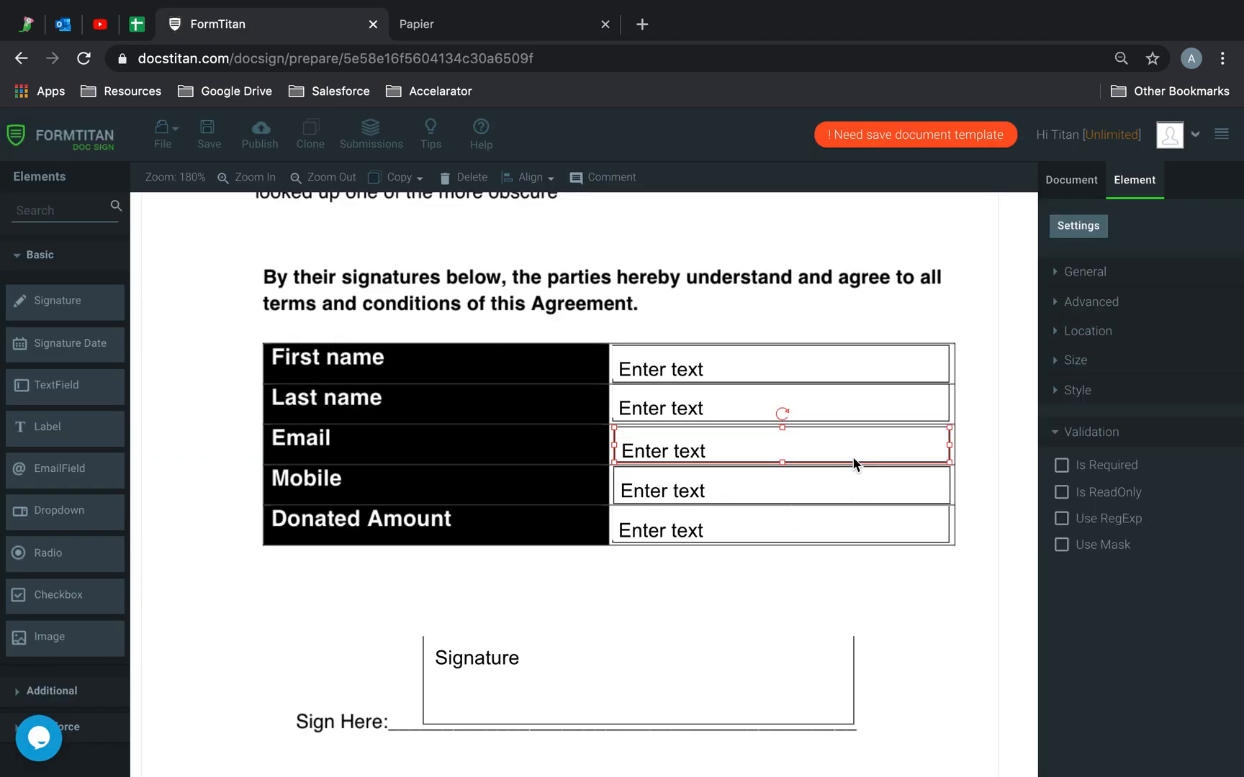
# - Turn on Use RegExp for Email, paste the email pattern, and clear 'Invalid value'
pyautogui.click(1061, 518)
pyautogui.click(1099, 576)
pyautogui.hotkey('ctrl', 'v')
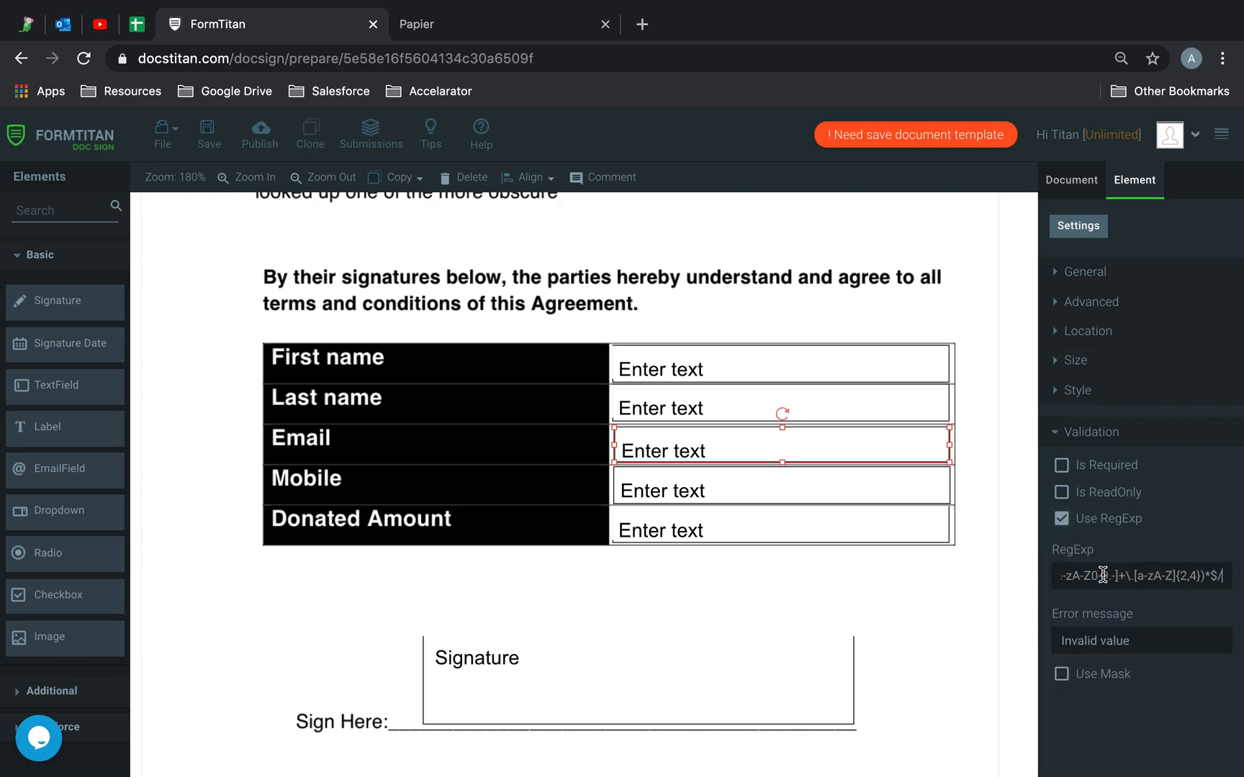
pyautogui.click(1168, 640)
pyautogui.moveTo(1168, 639); pyautogui.dragTo(1007, 644)
pyautogui.press('BackSpace')
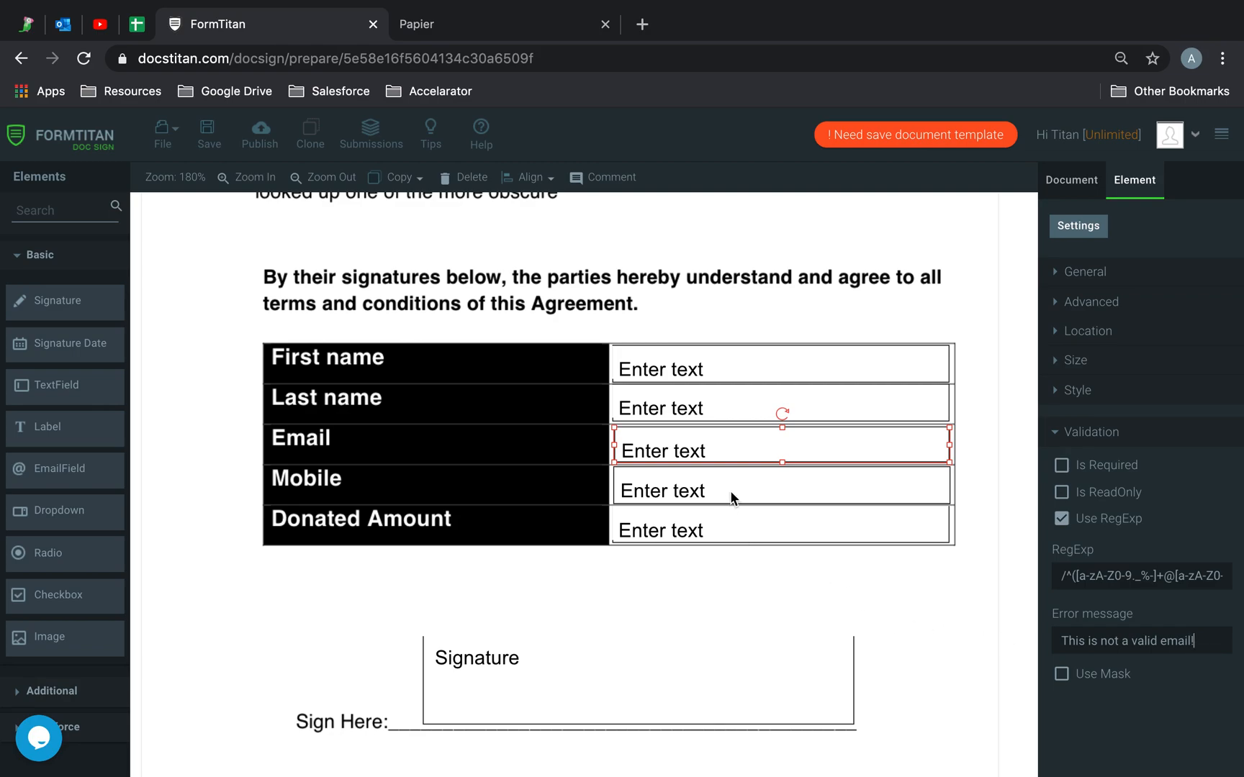
# - Save the agreement template, publish and send it to the signer, then switch to Outlook
pyautogui.click(208, 134)
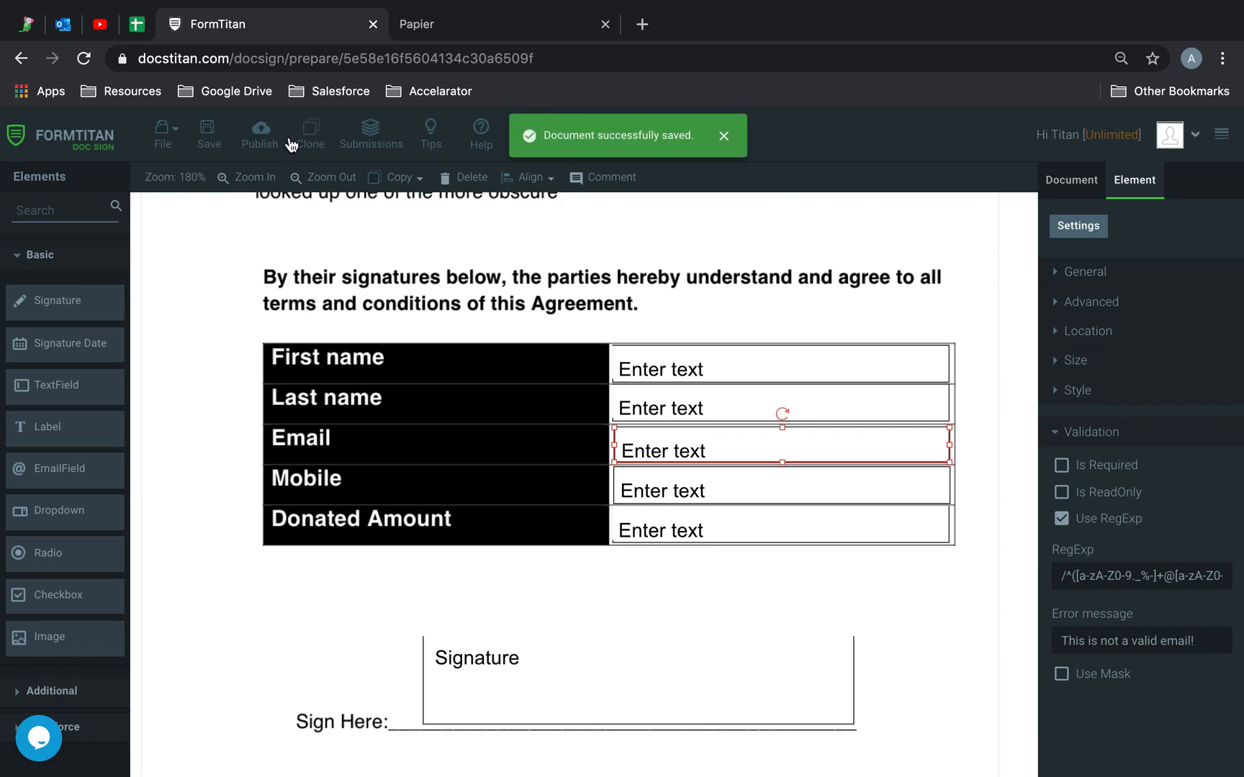
pyautogui.click(260, 136)
pyautogui.click(853, 495)
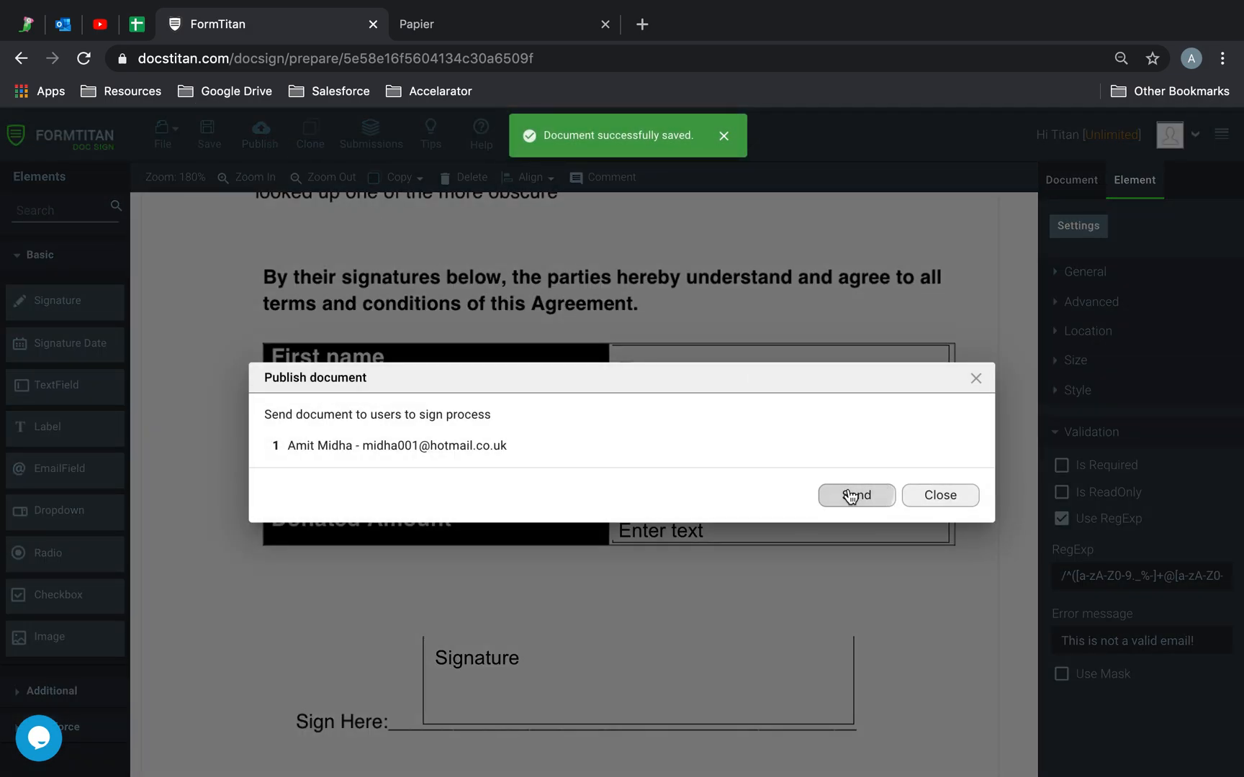
pyautogui.click(63, 26)
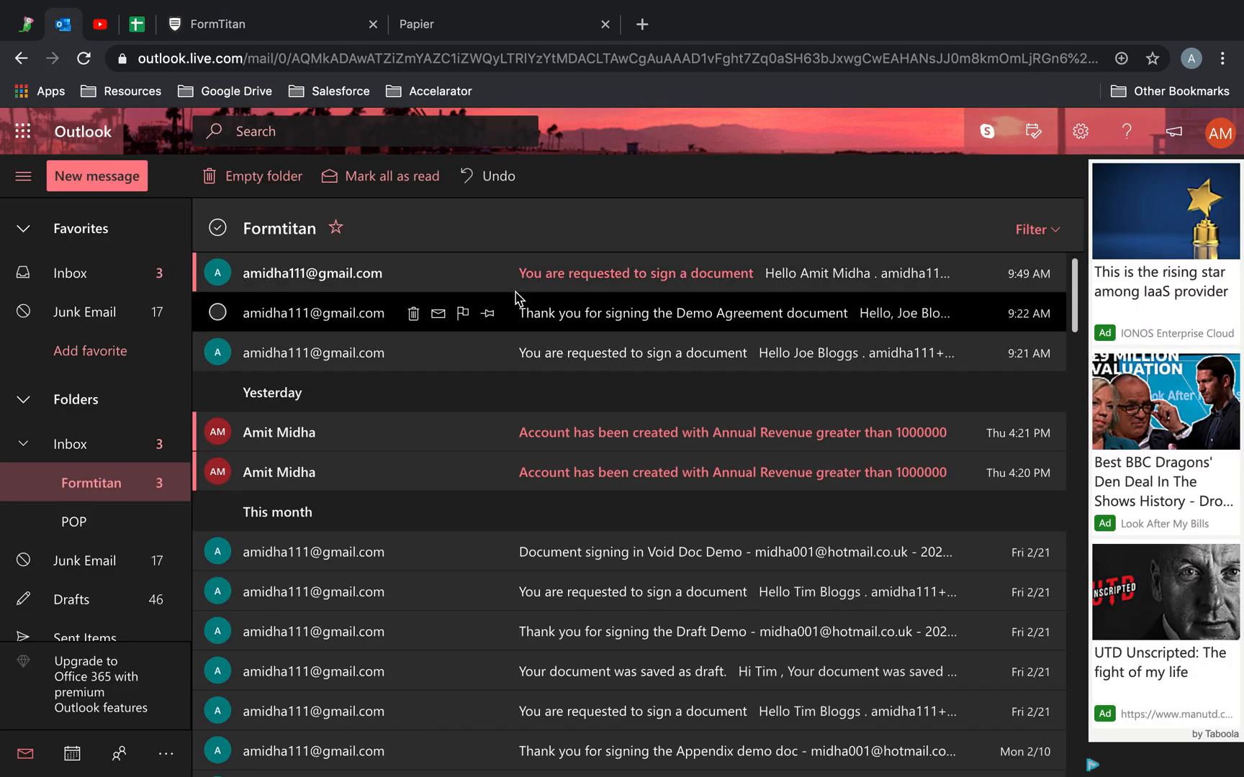
# - Copy the Demo Agreement link from the signing-request email and open a new incognito window
pyautogui.click(604, 275)
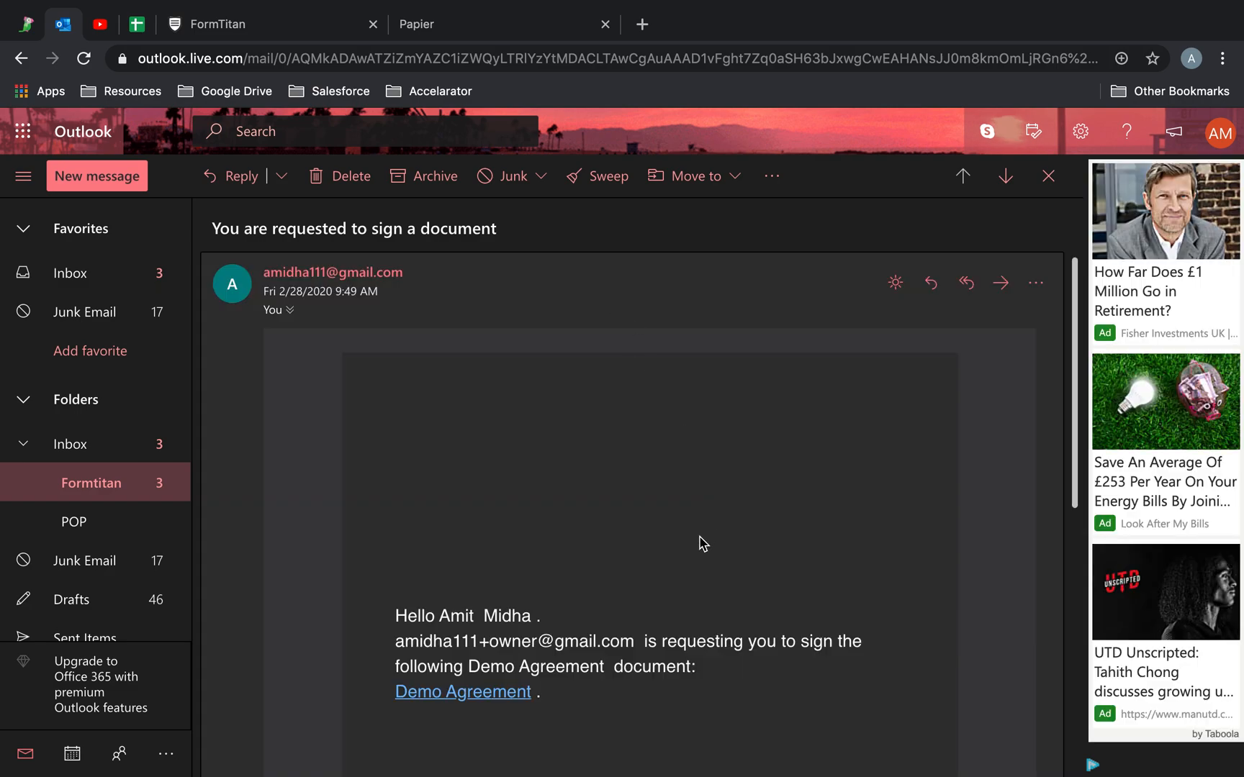
pyautogui.scroll(-3, 729, 559)
pyautogui.rightClick(480, 498)
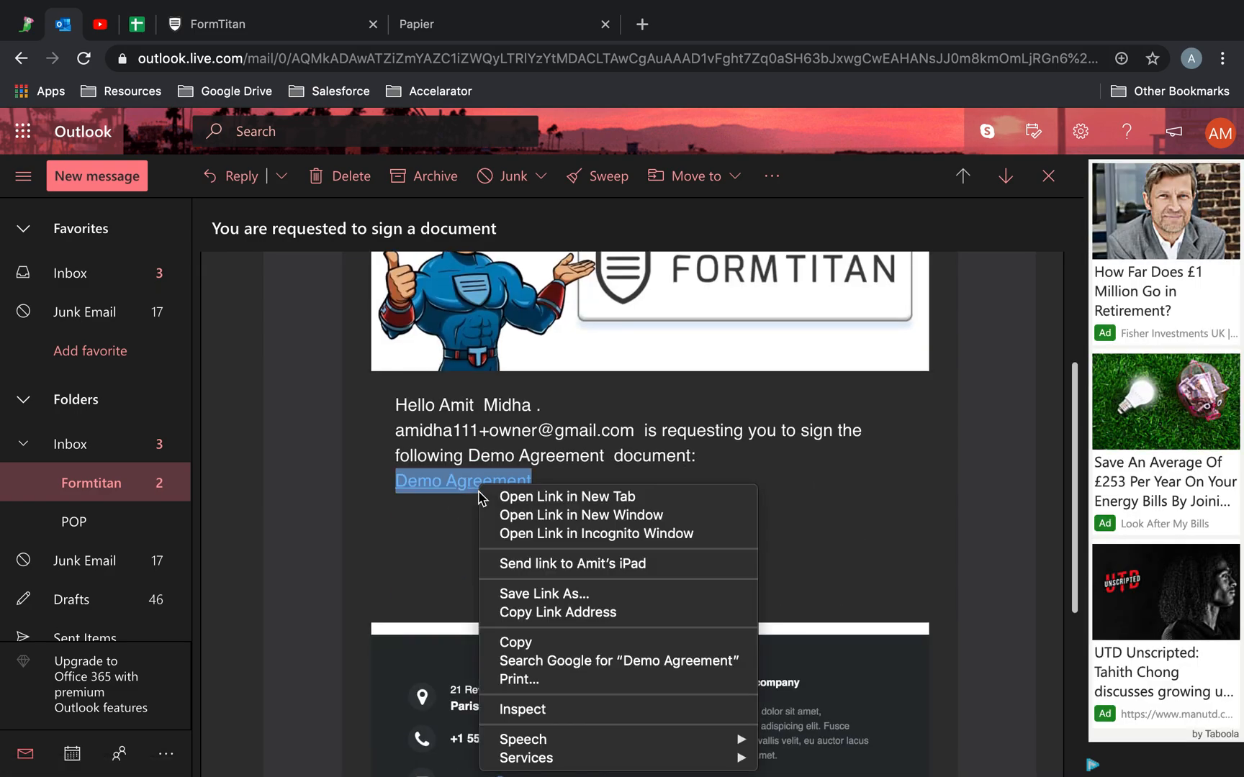
pyautogui.click(554, 612)
pyautogui.click(1222, 59)
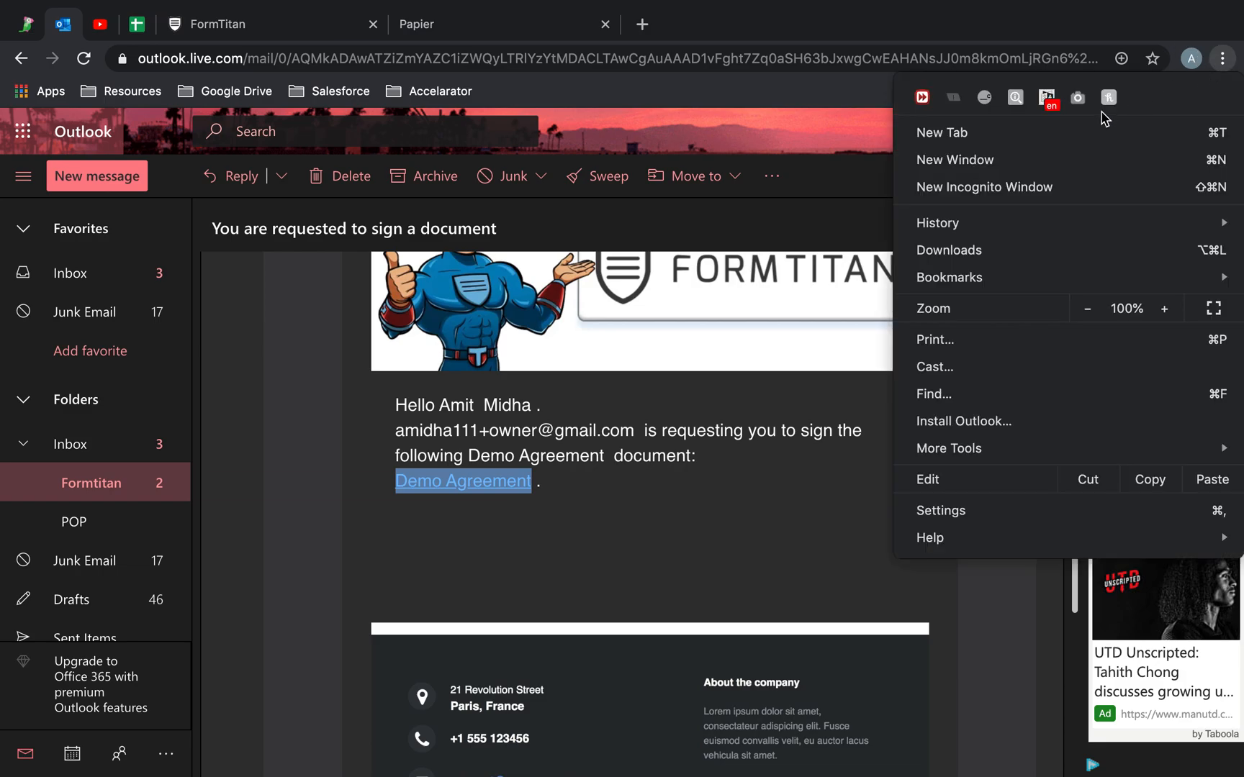
pyautogui.click(1018, 186)
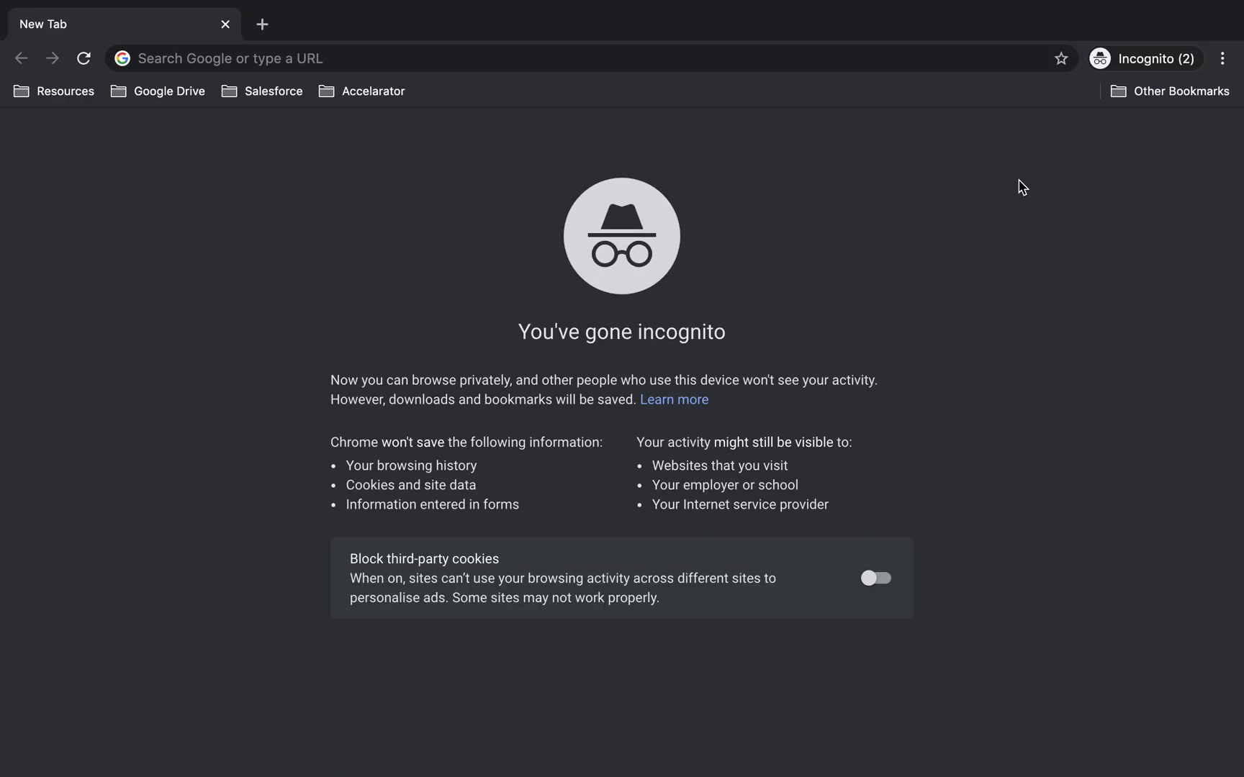
# - Load the copied Demo Agreement signing link in the incognito window
pyautogui.click(841, 57)
pyautogui.press('super+v')
pyautogui.press('Return')
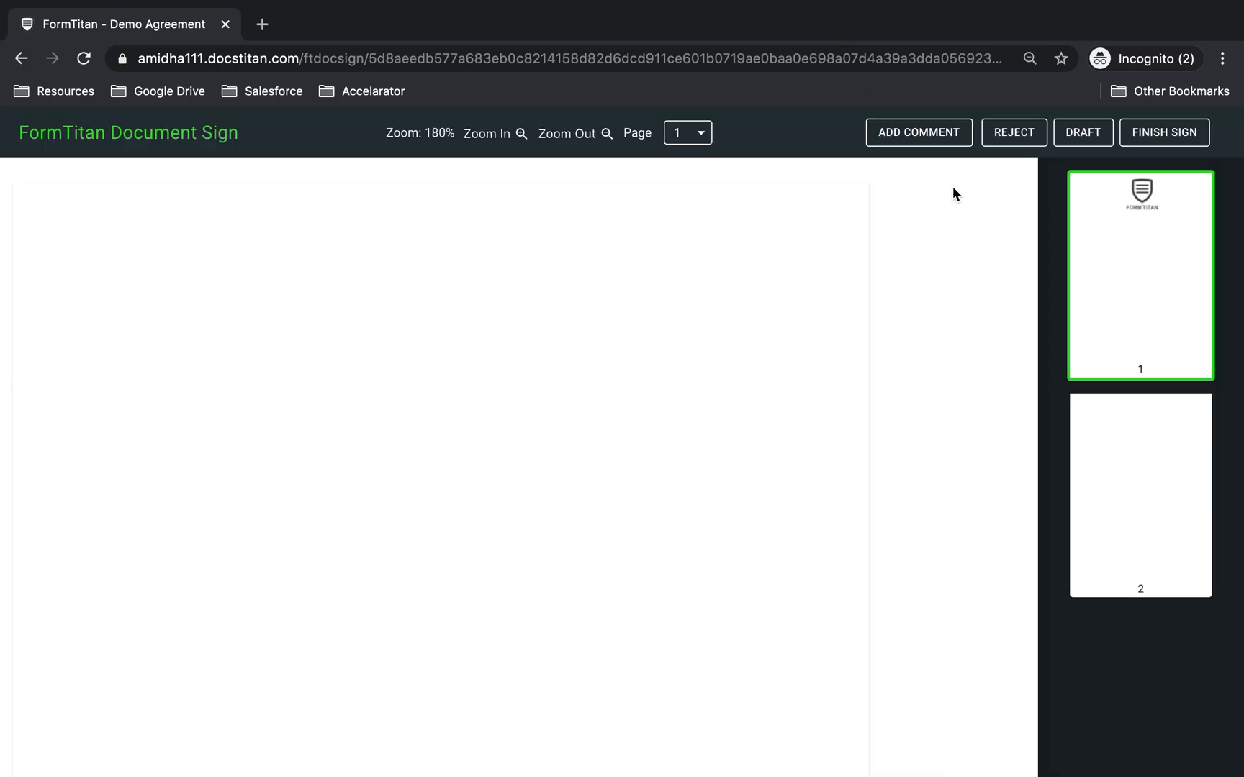
pyautogui.scroll(-15, 869, 389)
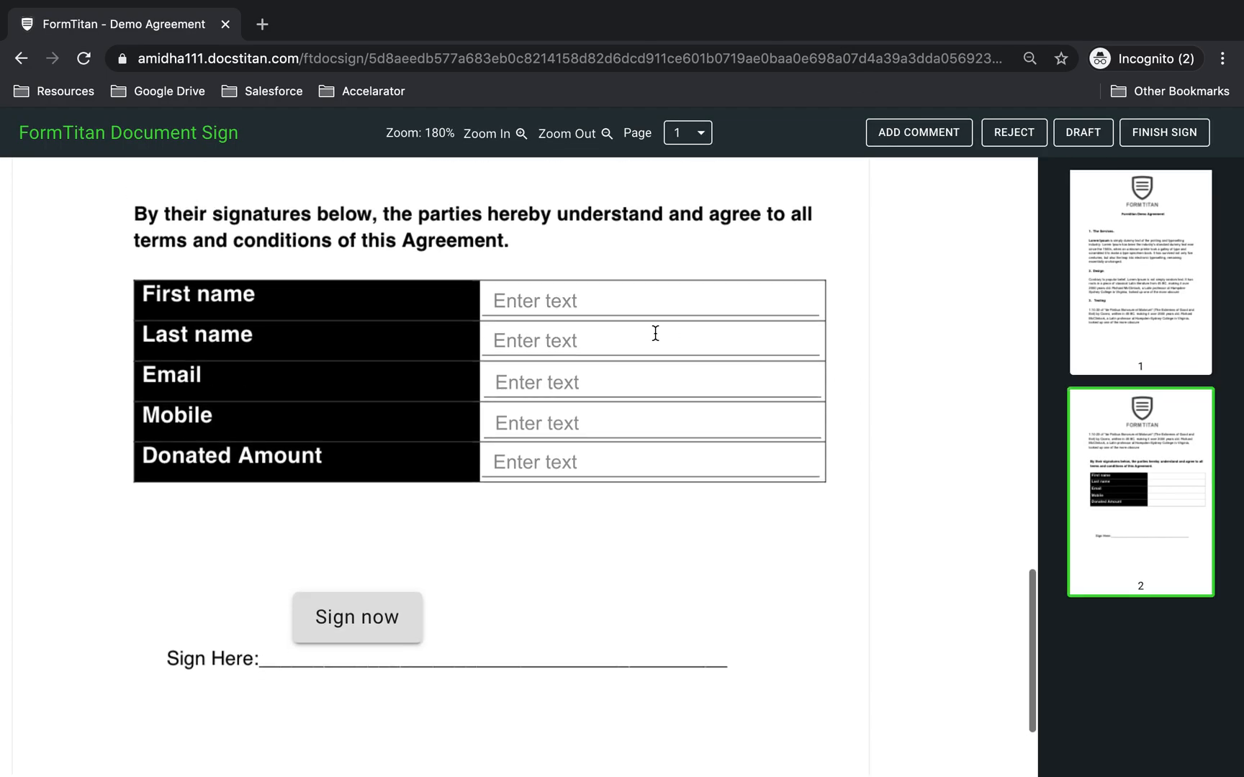
# - Enter 213232 as the first name and confirm FINISH SIGN shows the alphabetical-characters-only error
pyautogui.click(582, 301)
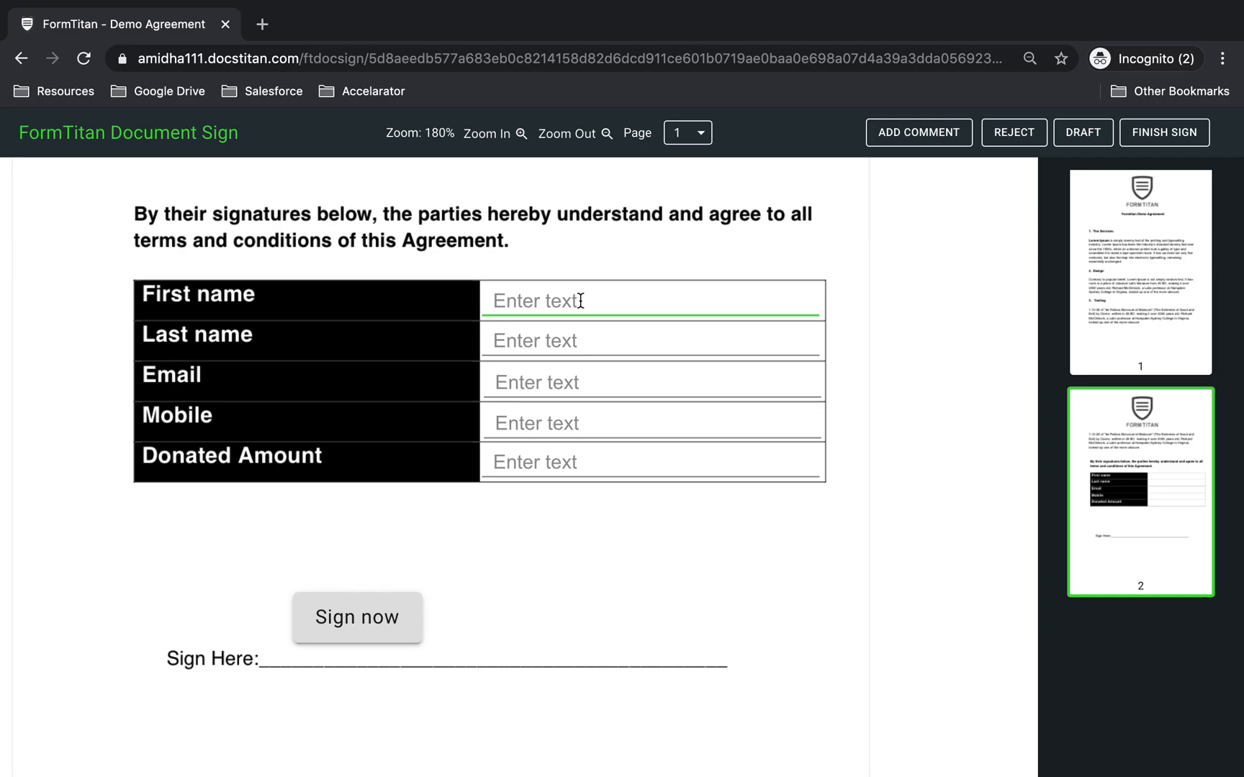
pyautogui.click(561, 339)
pyautogui.click(561, 383)
pyautogui.click(558, 293)
pyautogui.write('213232')
pyautogui.click(844, 270)
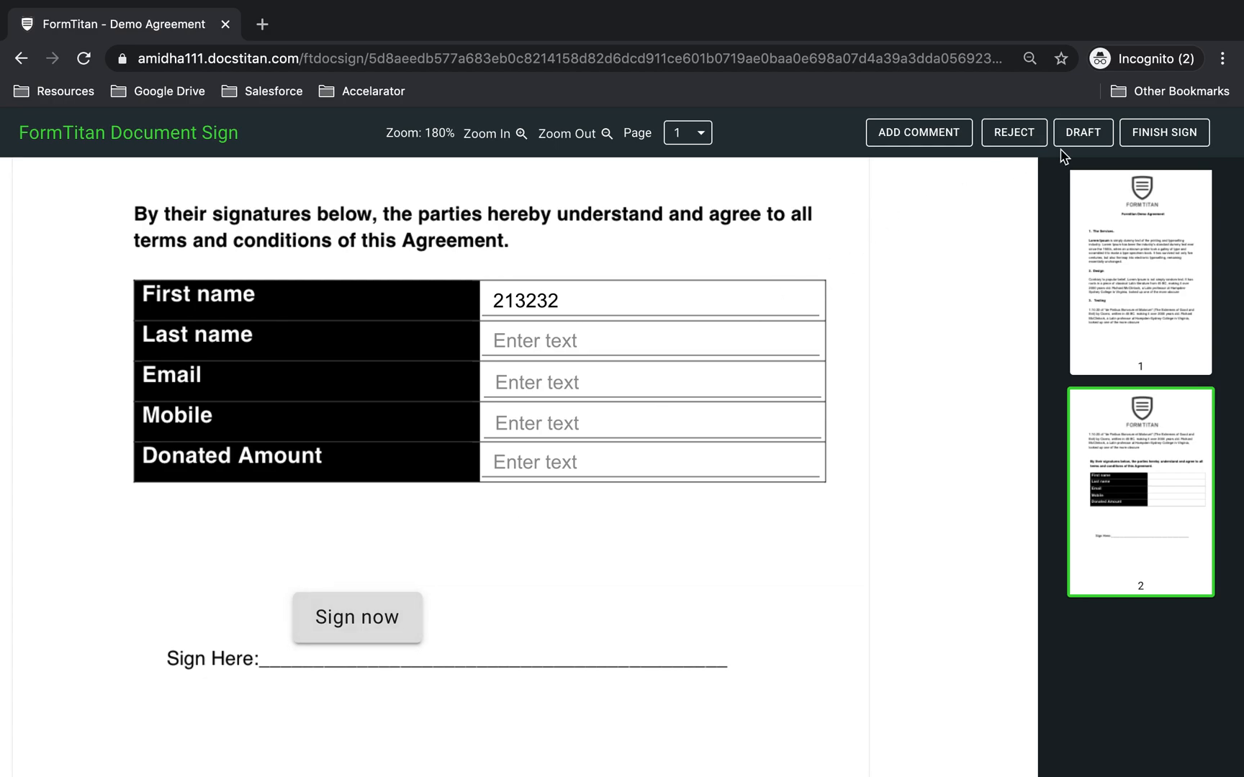
pyautogui.click(1130, 134)
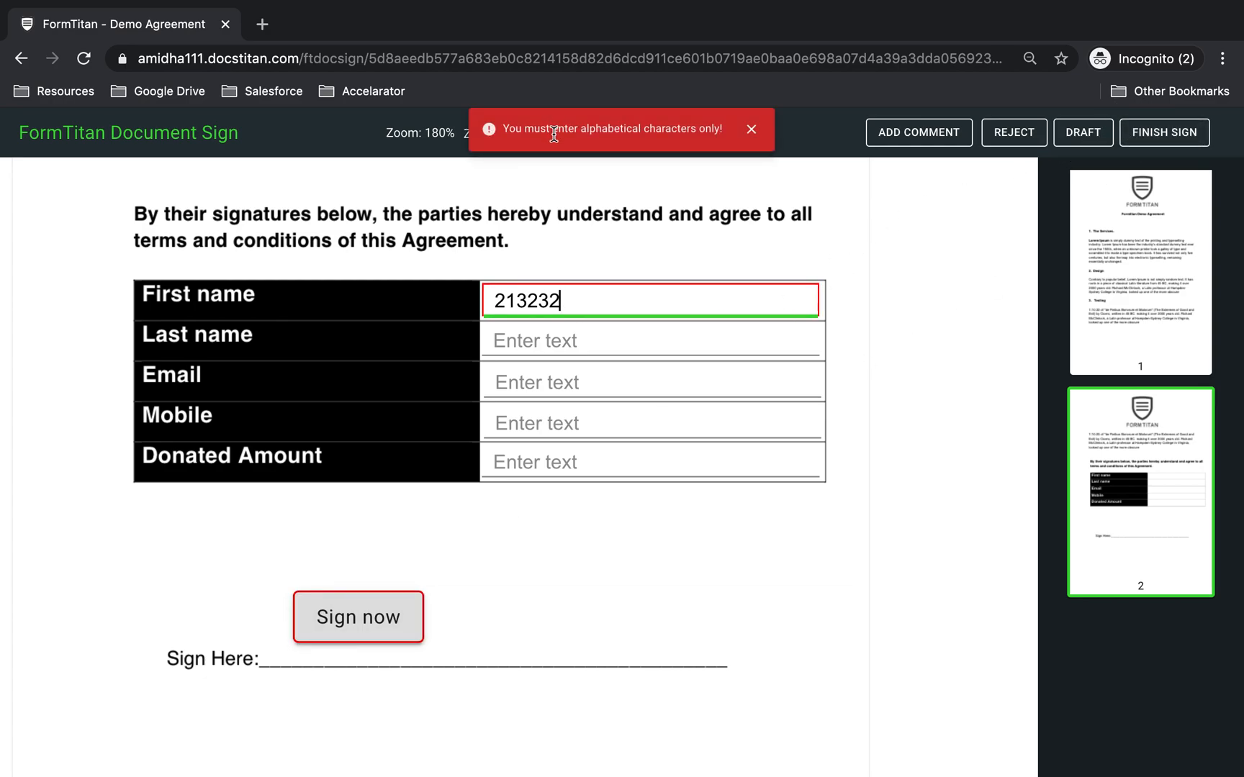
pyautogui.moveTo(493, 128); pyautogui.dragTo(731, 129)
# - Replace the first-name digits with a letter, enter 123213 as last name, and see it rejected
pyautogui.click(643, 345)
pyautogui.hotkey('shift', 'Tab')
pyautogui.press('BackSpace')
pyautogui.write('Joe')
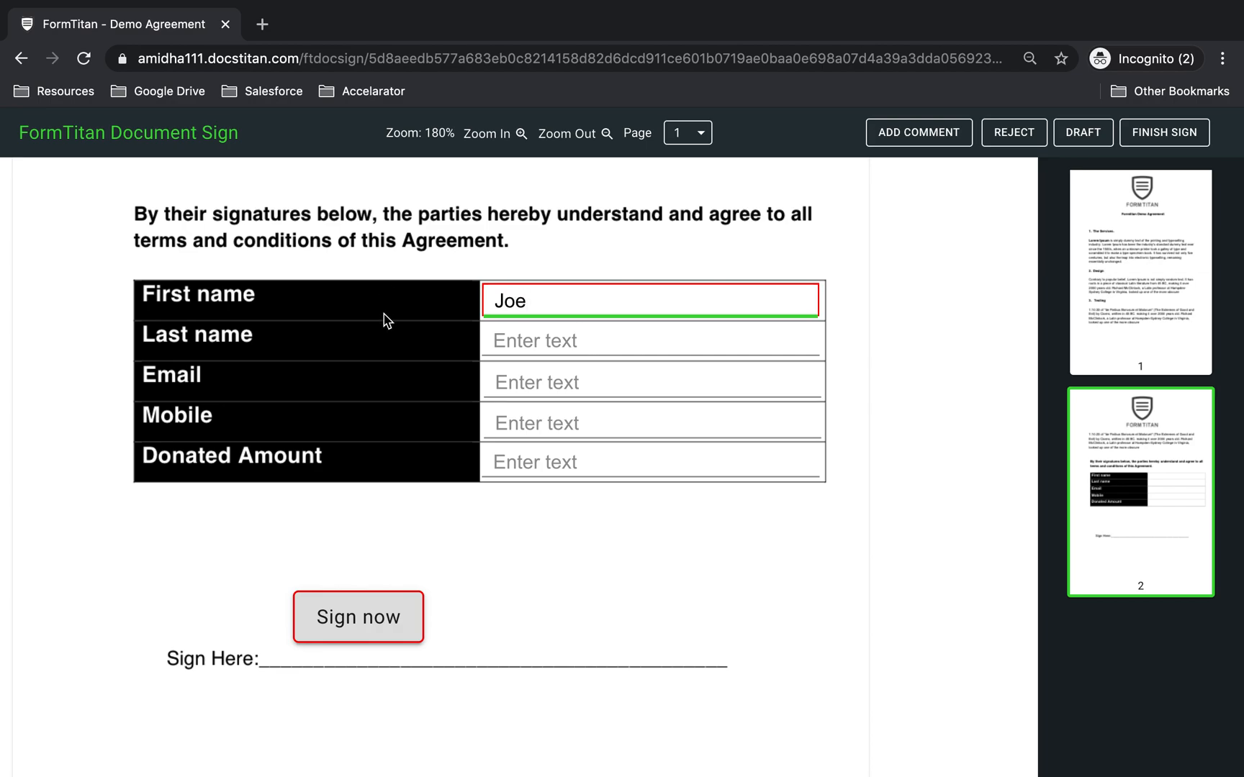
pyautogui.click(583, 333)
pyautogui.write('123213')
pyautogui.click(1148, 132)
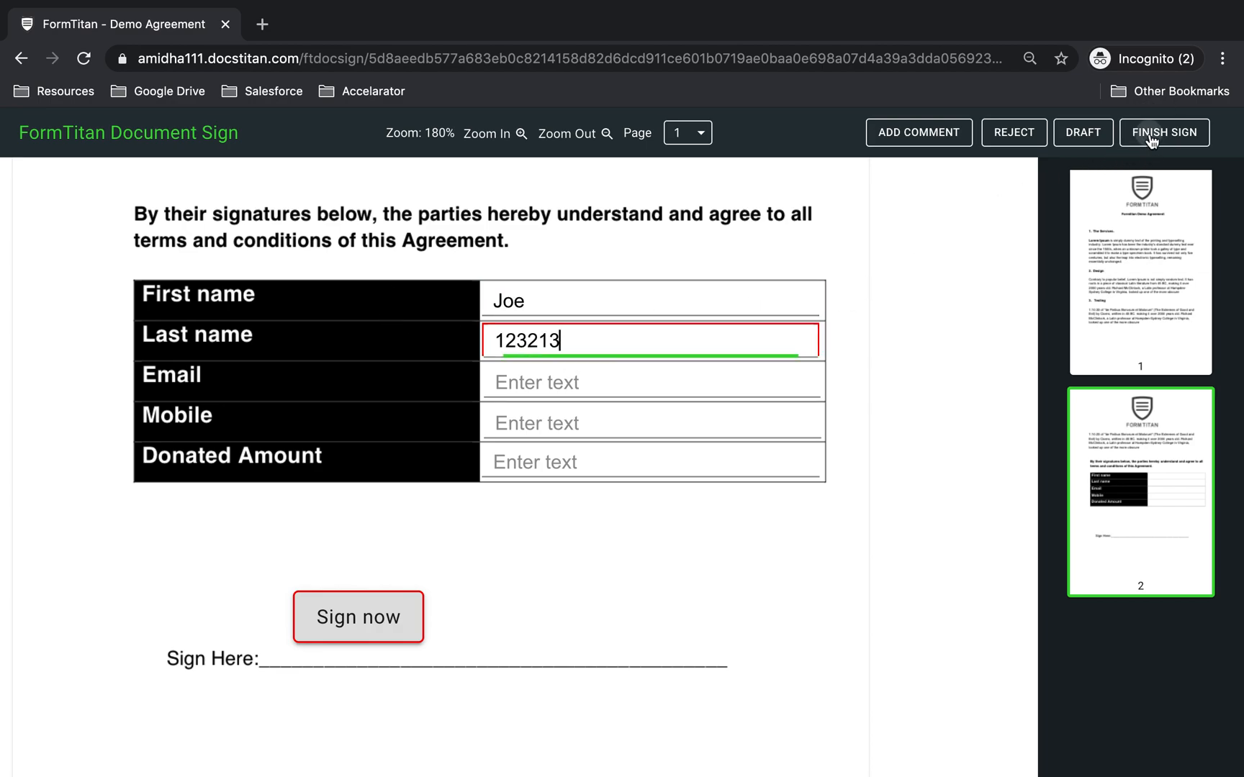
pyautogui.moveTo(502, 136); pyautogui.dragTo(730, 133)
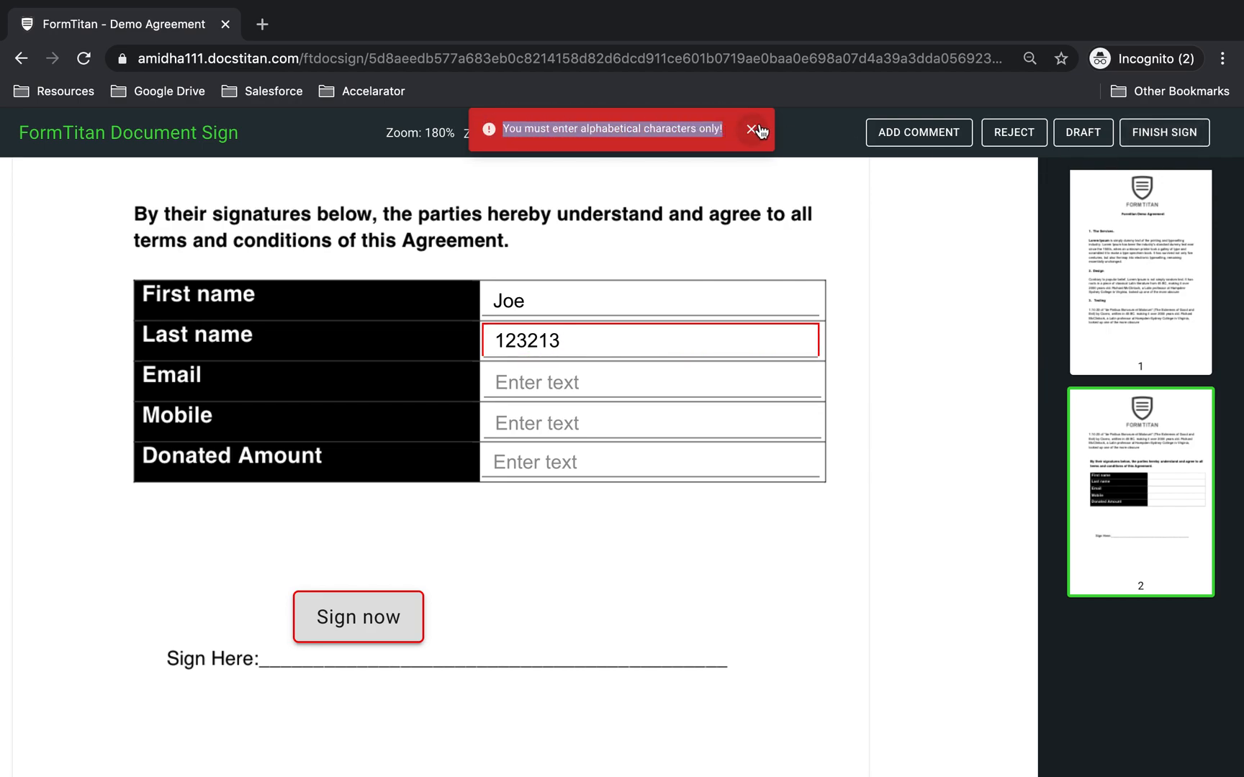
pyautogui.click(758, 130)
# - Replace the last-name digits with the signer's surname and start an email without an @
pyautogui.click(611, 339)
pyautogui.moveTo(611, 339); pyautogui.dragTo(421, 335)
pyautogui.write('Bloggs')
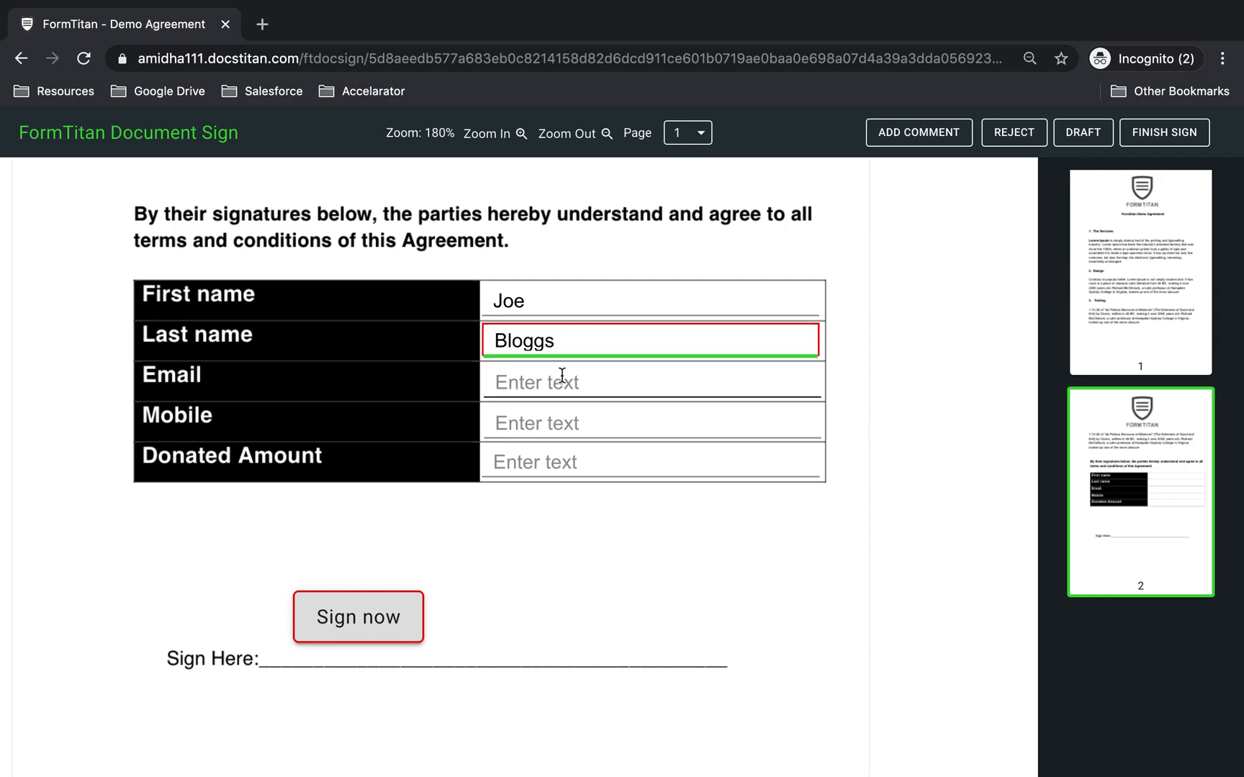
pyautogui.click(559, 383)
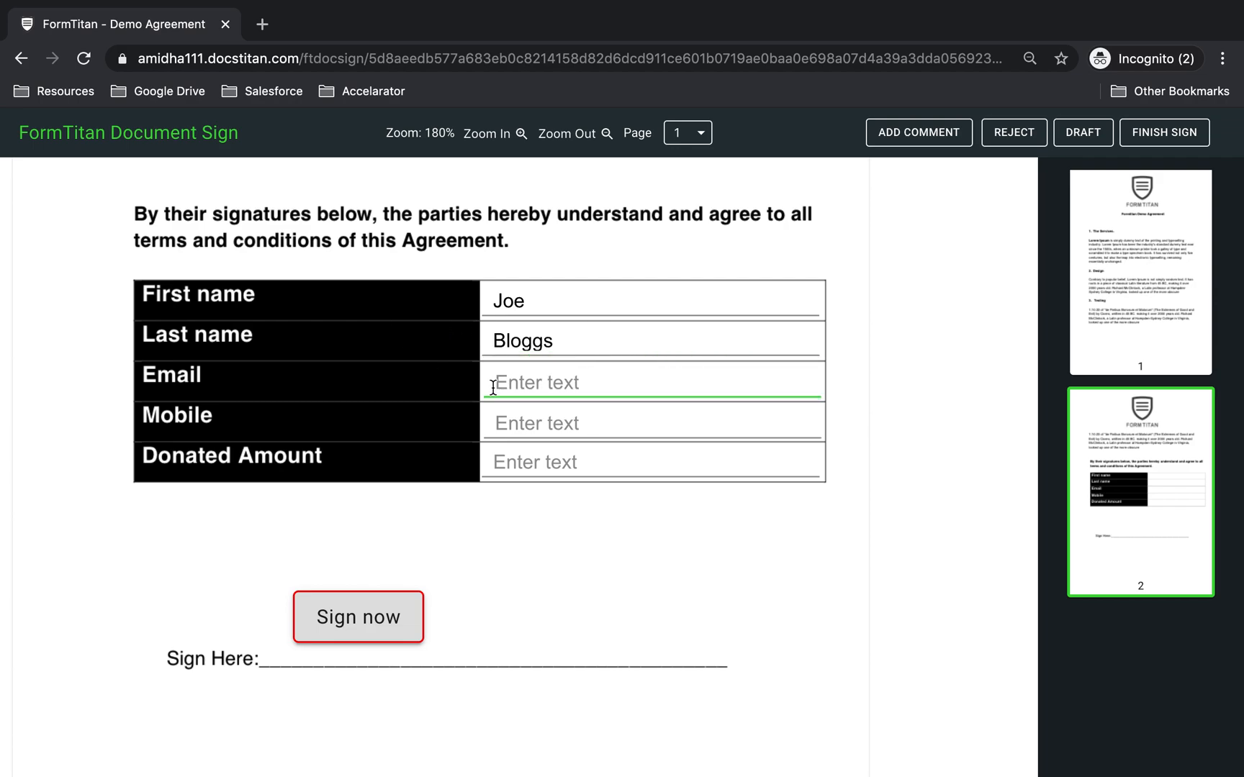
pyautogui.write('joebloggs')
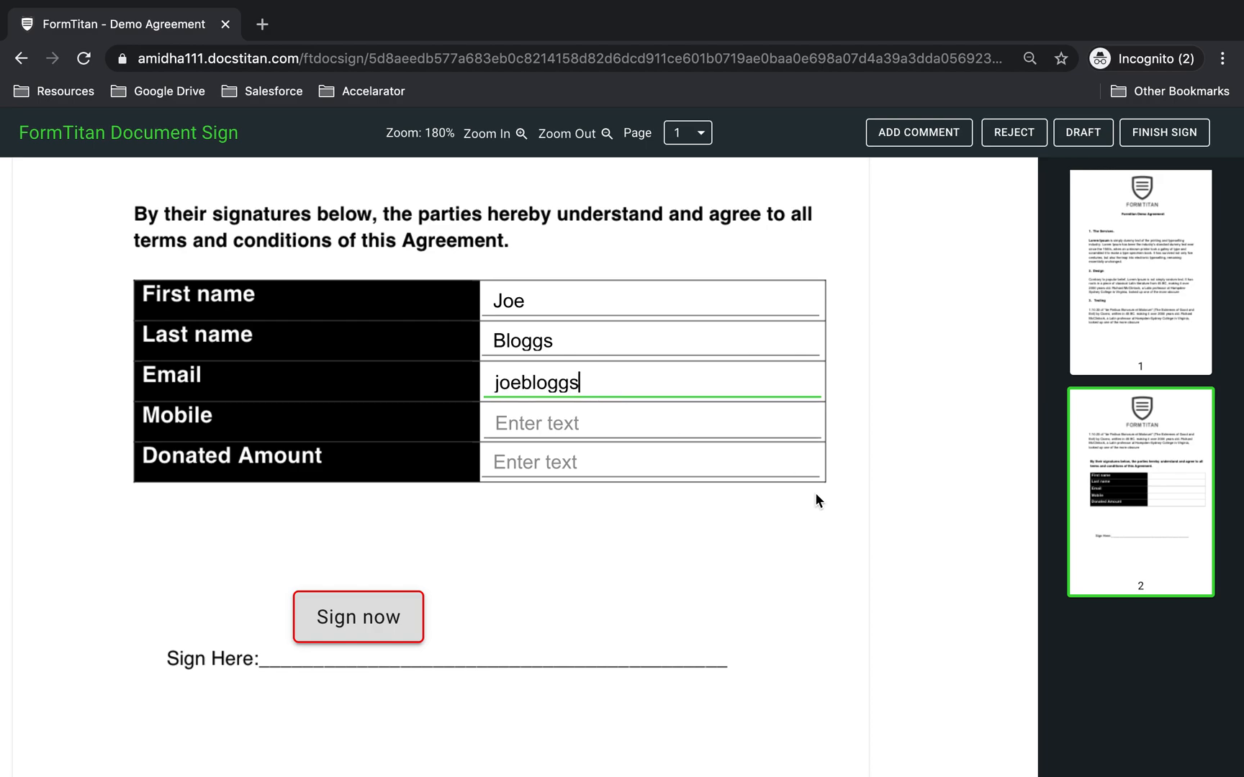
# - Confirm the @-less email is rejected, even after appending '21321.com'
pyautogui.click(1153, 137)
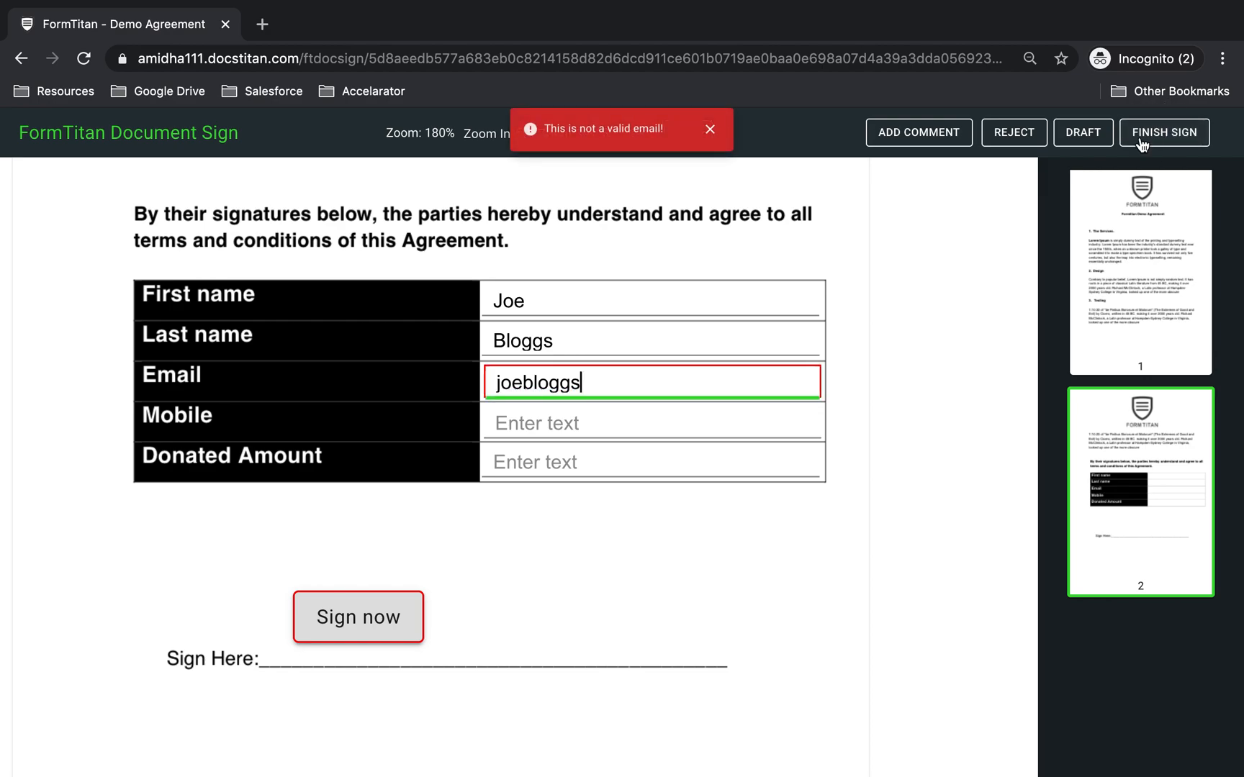
pyautogui.moveTo(545, 129); pyautogui.dragTo(684, 136)
pyautogui.click(624, 387)
pyautogui.write('21321.com')
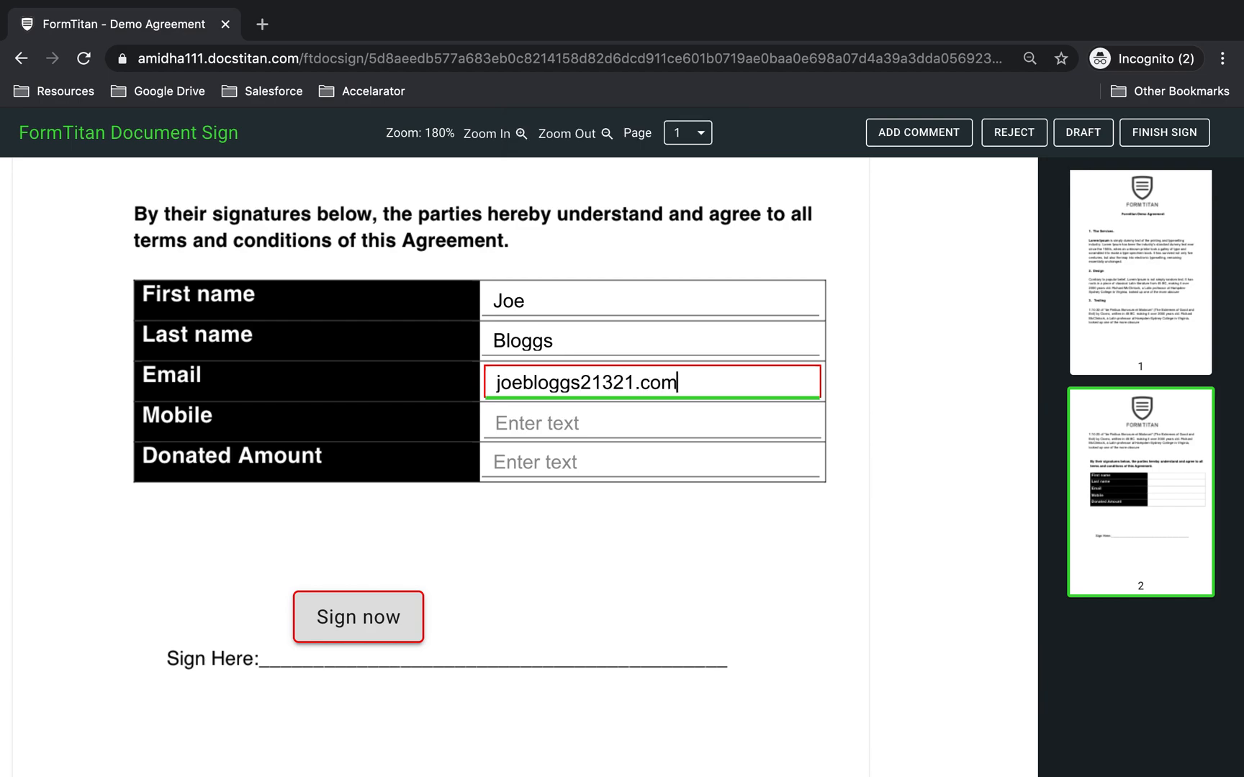
pyautogui.click(1161, 132)
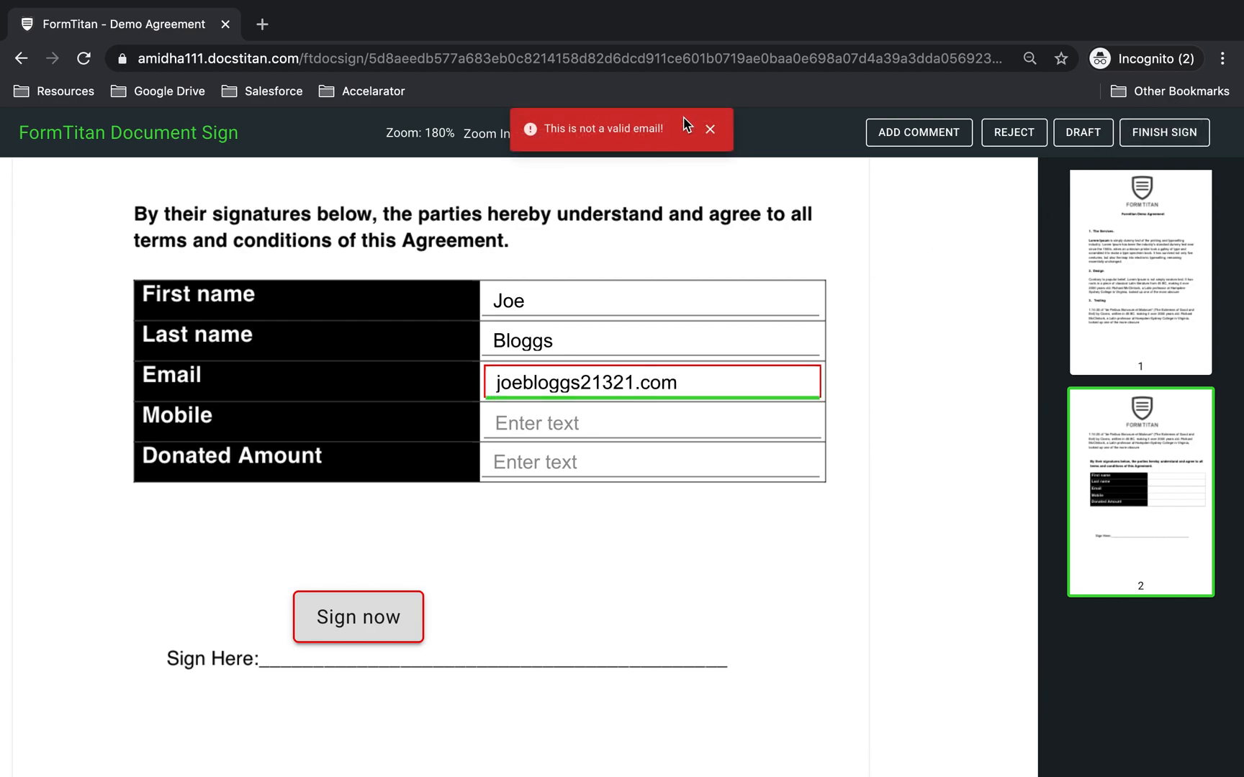
pyautogui.moveTo(539, 129); pyautogui.dragTo(700, 147)
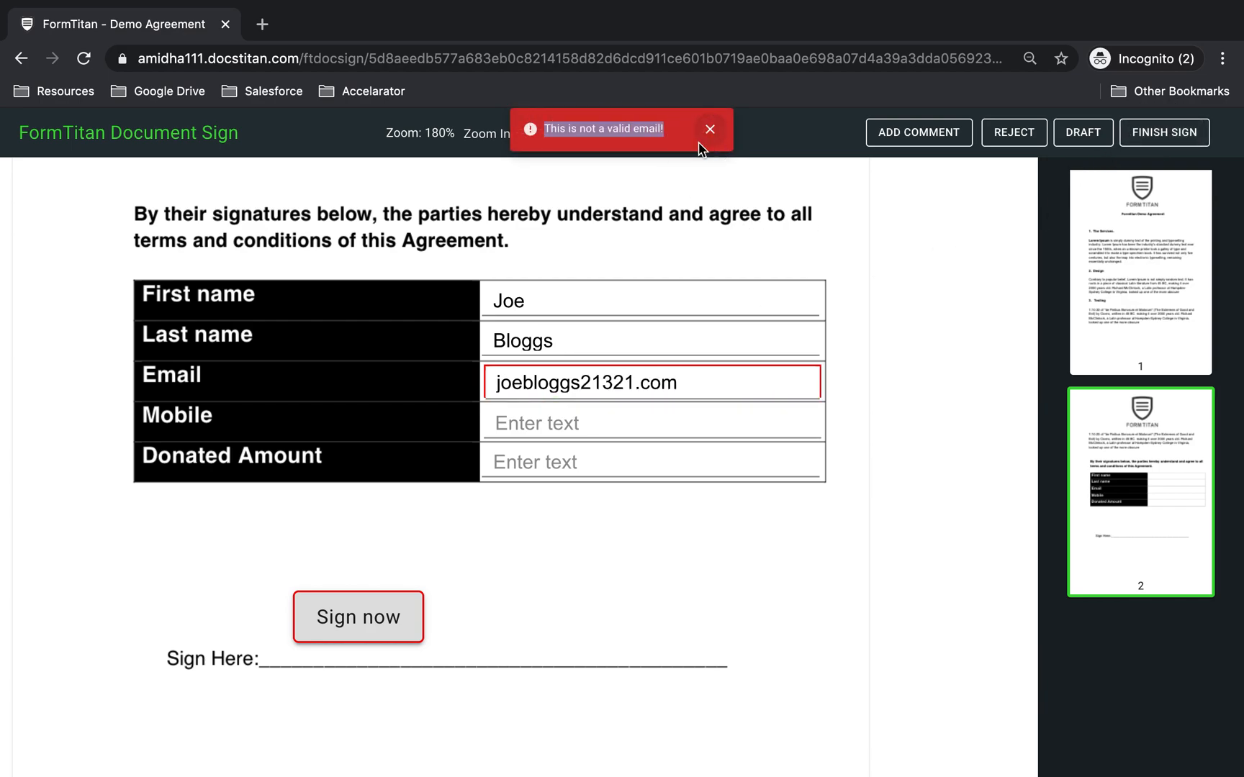
# - Replace the invalid email with a properly formatted address containing @ and a domain
pyautogui.tripleClick(710, 386)
pyautogui.press('BackSpace')
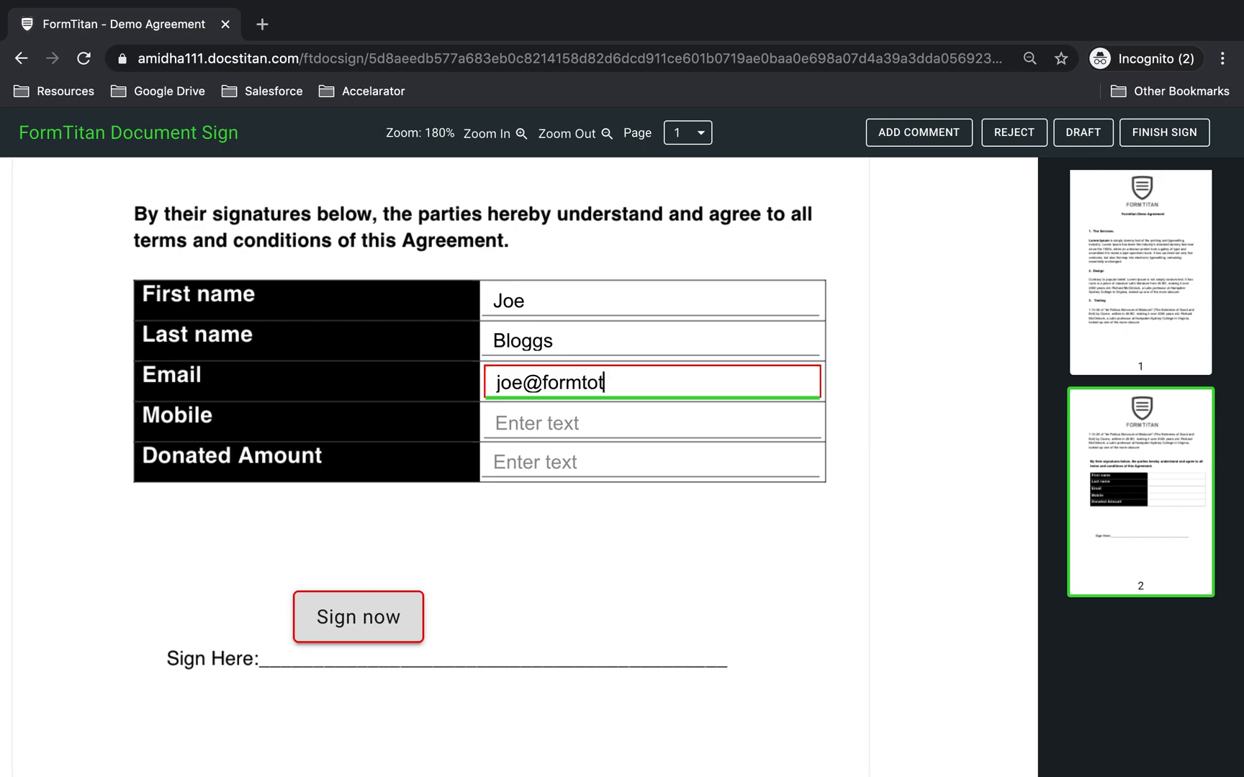
# - Dismiss the signature prompt and retype the signer's first and last name
pyautogui.click(1148, 132)
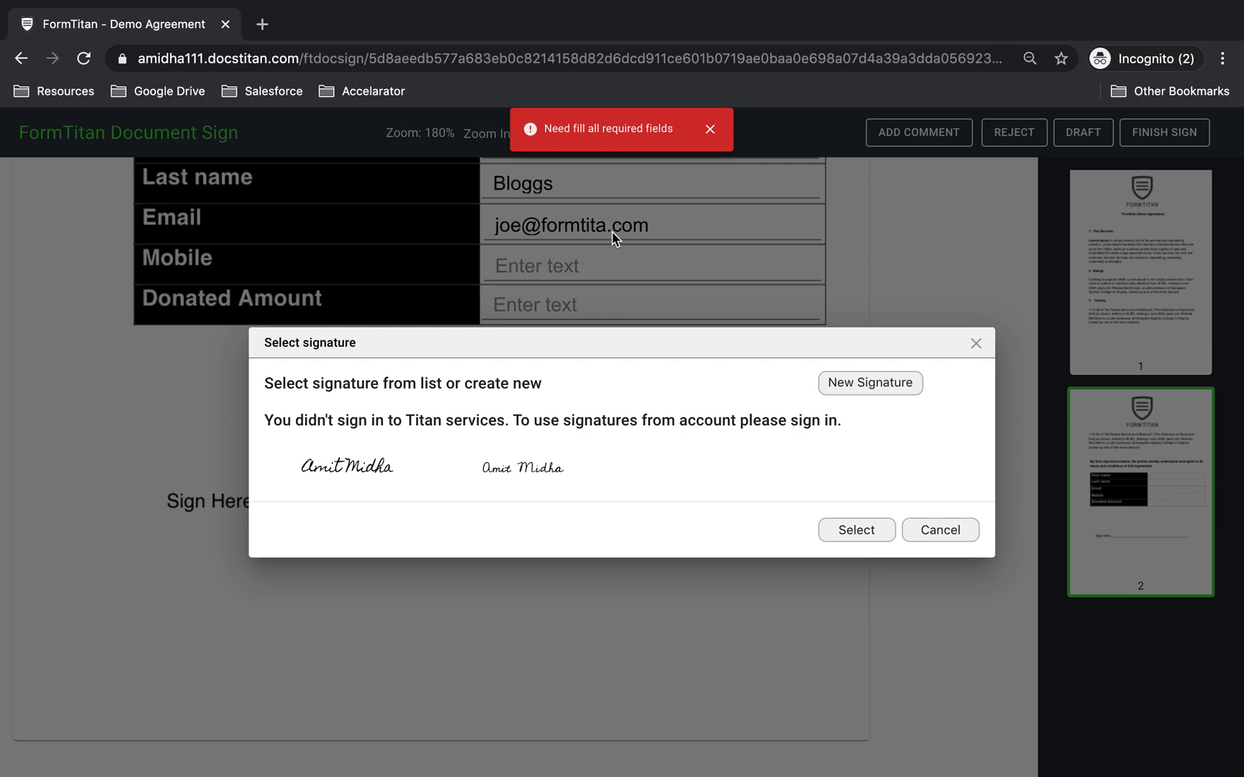
pyautogui.click(974, 345)
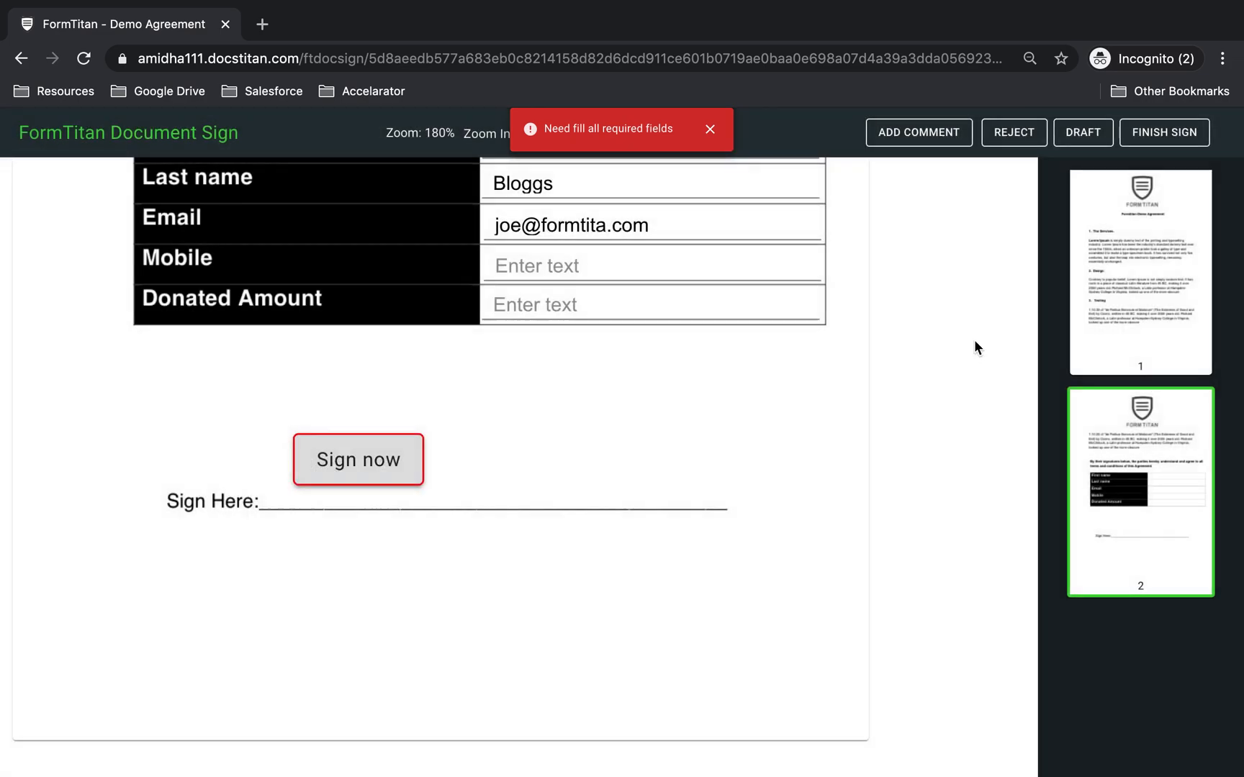
pyautogui.scroll(3, 639, 266)
pyautogui.moveTo(564, 328); pyautogui.dragTo(347, 311)
pyautogui.press('Tab')
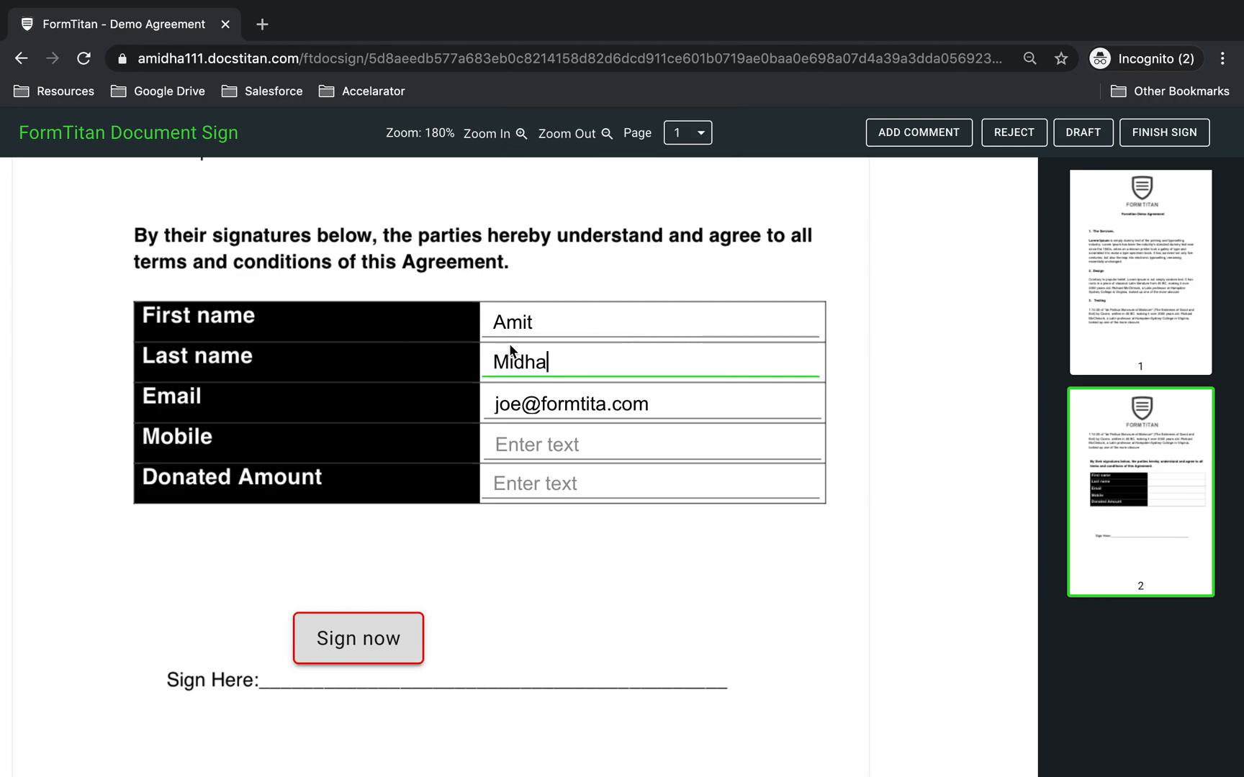
# - Enter the signer's email address, a mobile number, and donated amount 350
pyautogui.moveTo(730, 408); pyautogui.dragTo(460, 403)
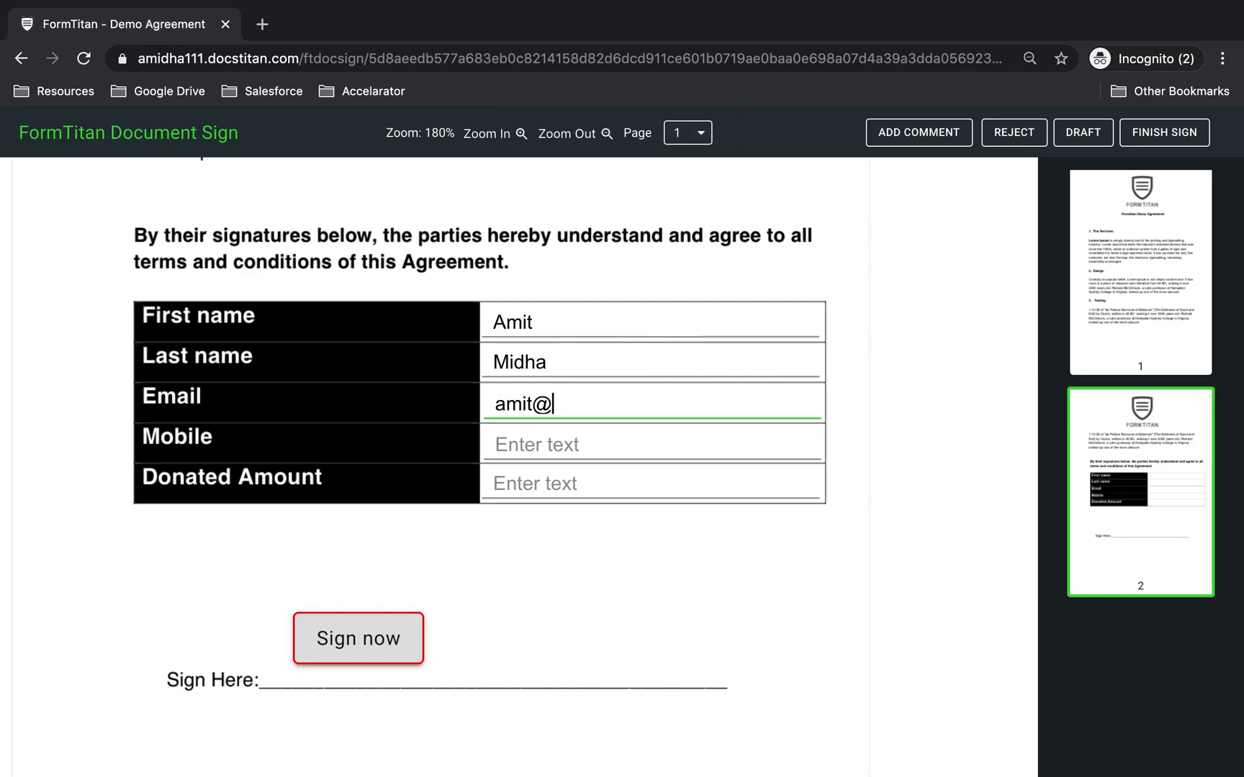
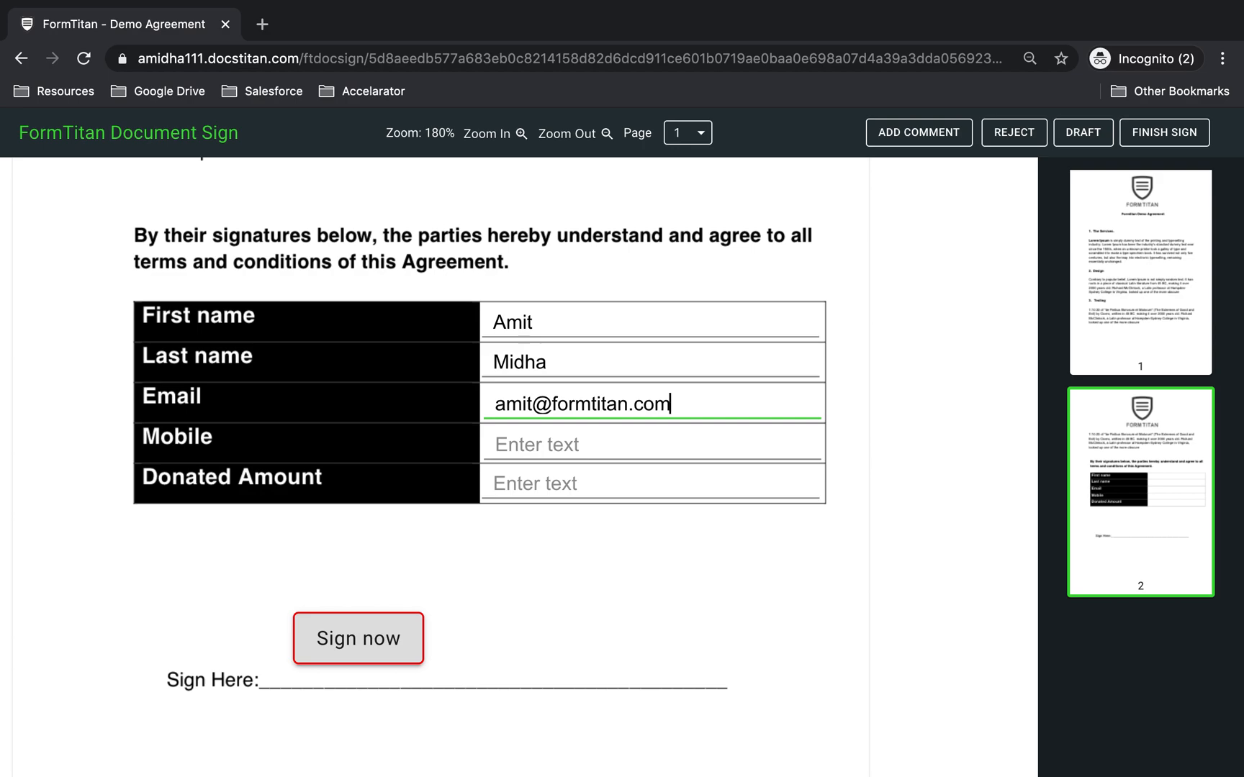
pyautogui.click(527, 435)
pyautogui.write('12312321')
pyautogui.click(605, 483)
pyautogui.write('350')
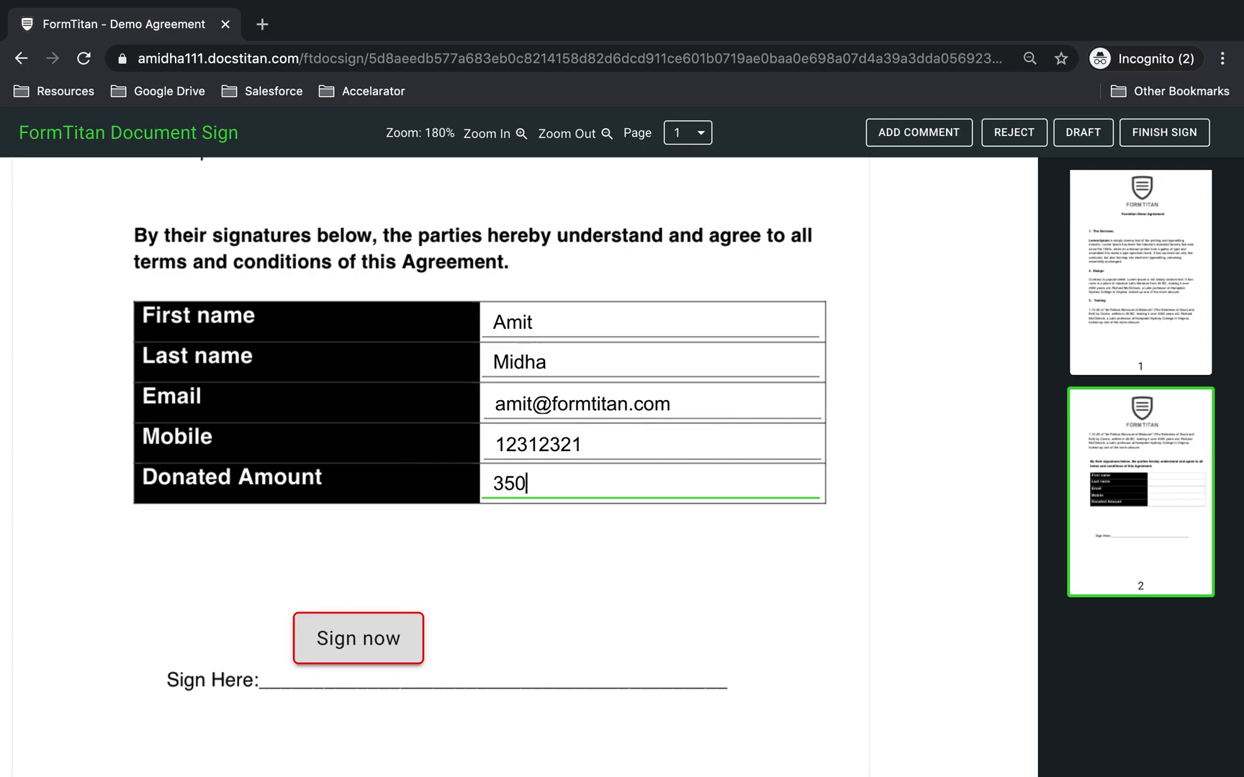
pyautogui.click(395, 637)
# - Apply the first saved signature and review the name and email entries
pyautogui.click(378, 471)
pyautogui.click(857, 530)
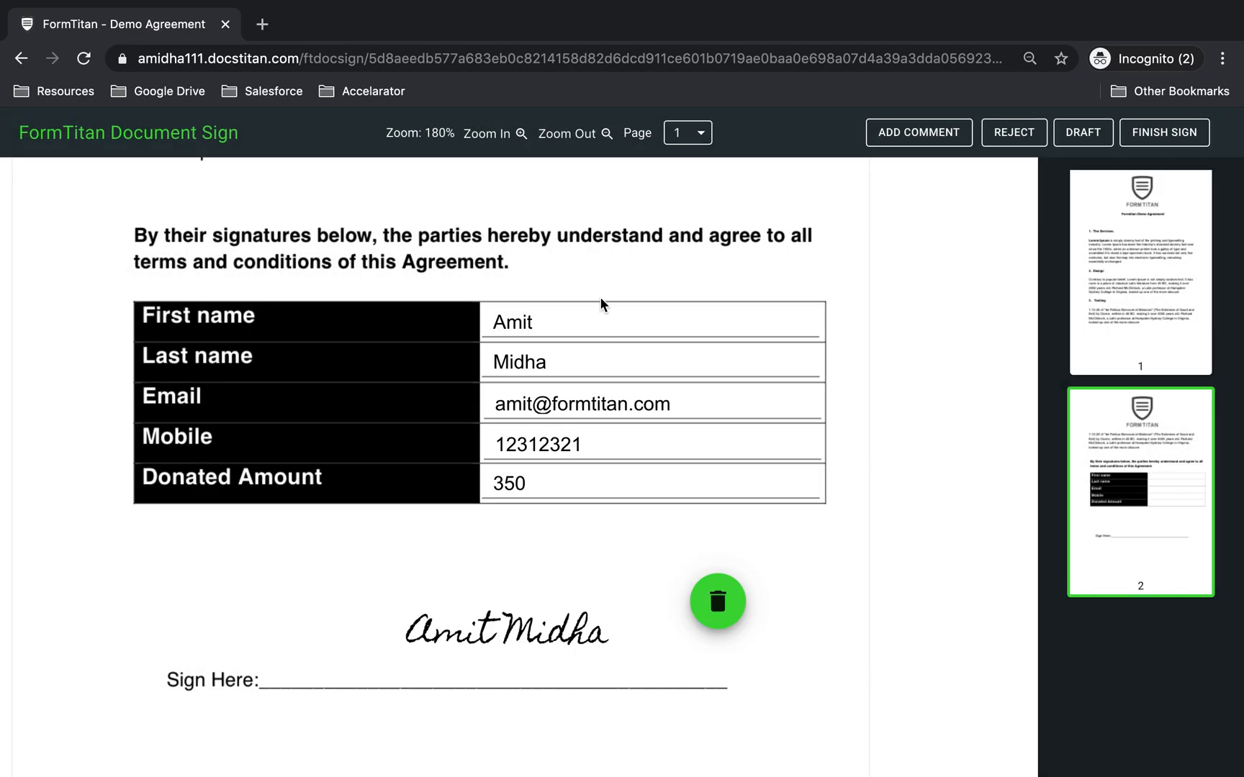
pyautogui.click(600, 327)
pyautogui.click(593, 360)
pyautogui.click(592, 406)
# - Recheck the name and email entries, then submit the signed agreement with FINISH SIGN
pyautogui.click(694, 365)
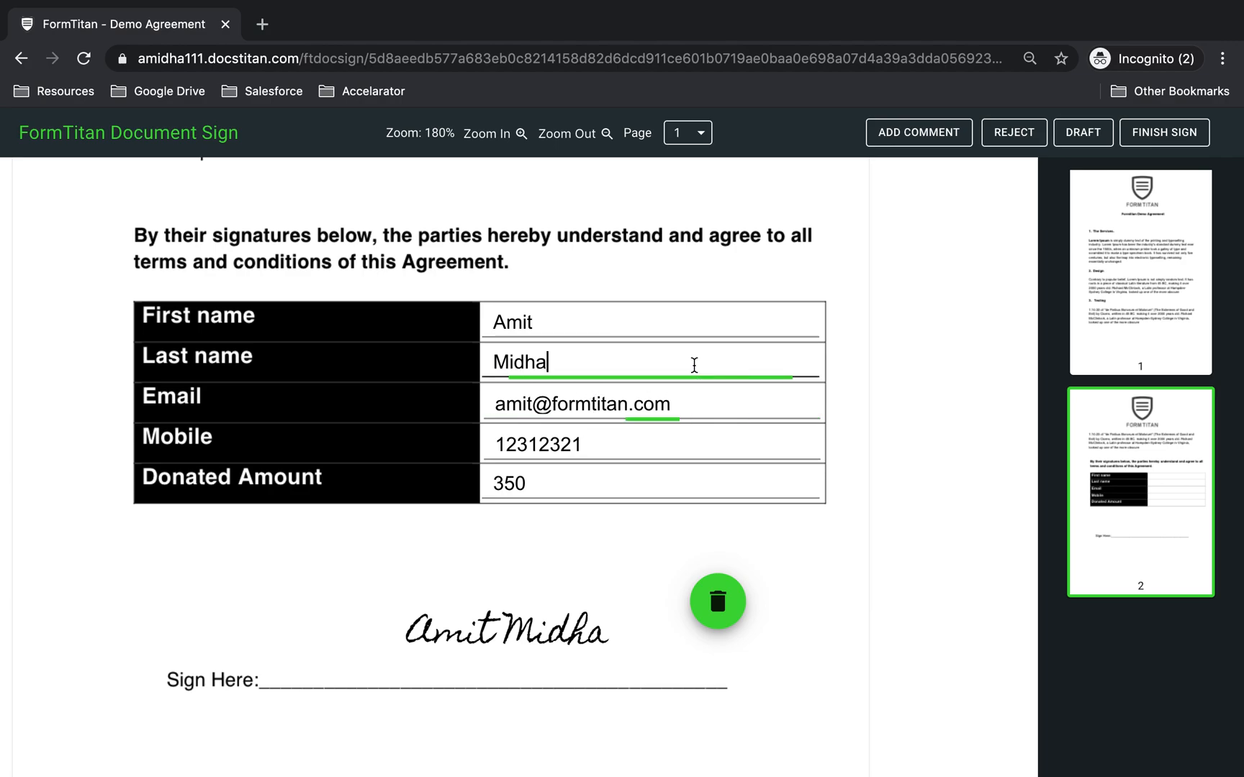
pyautogui.click(691, 331)
pyautogui.click(691, 364)
pyautogui.click(690, 417)
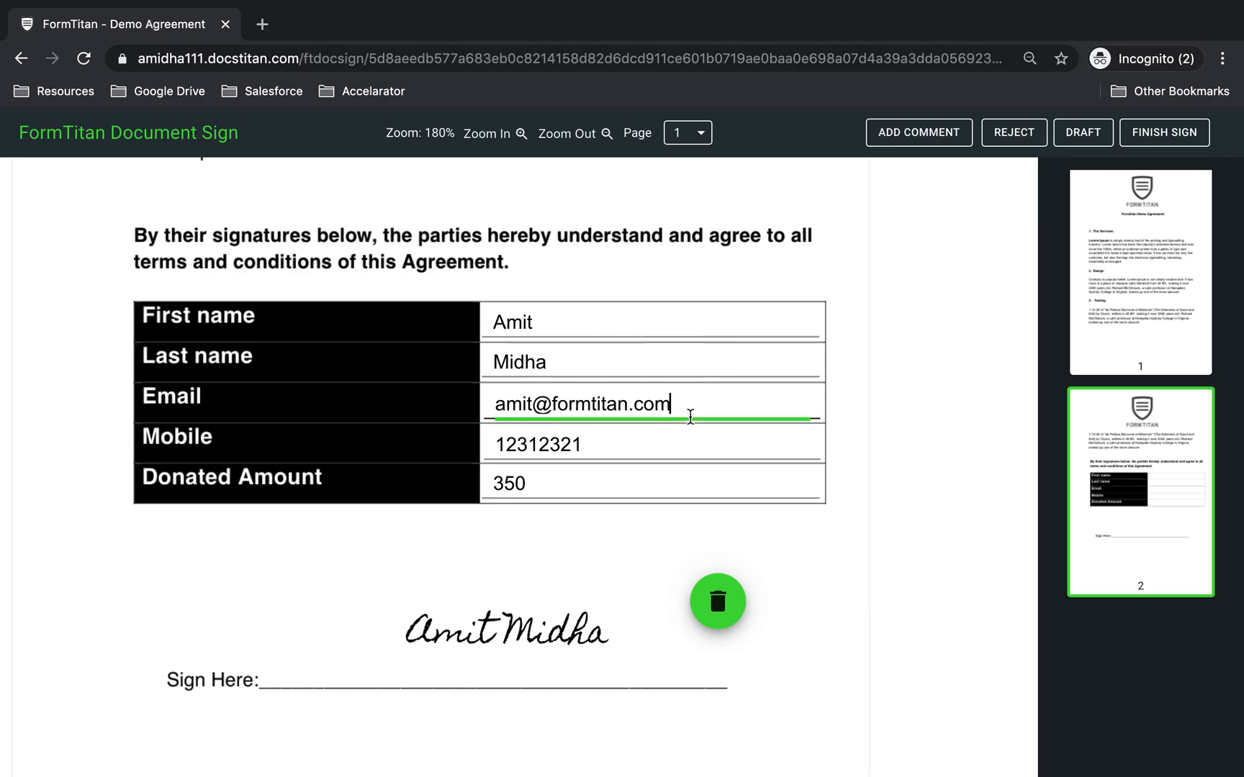
pyautogui.click(1164, 133)
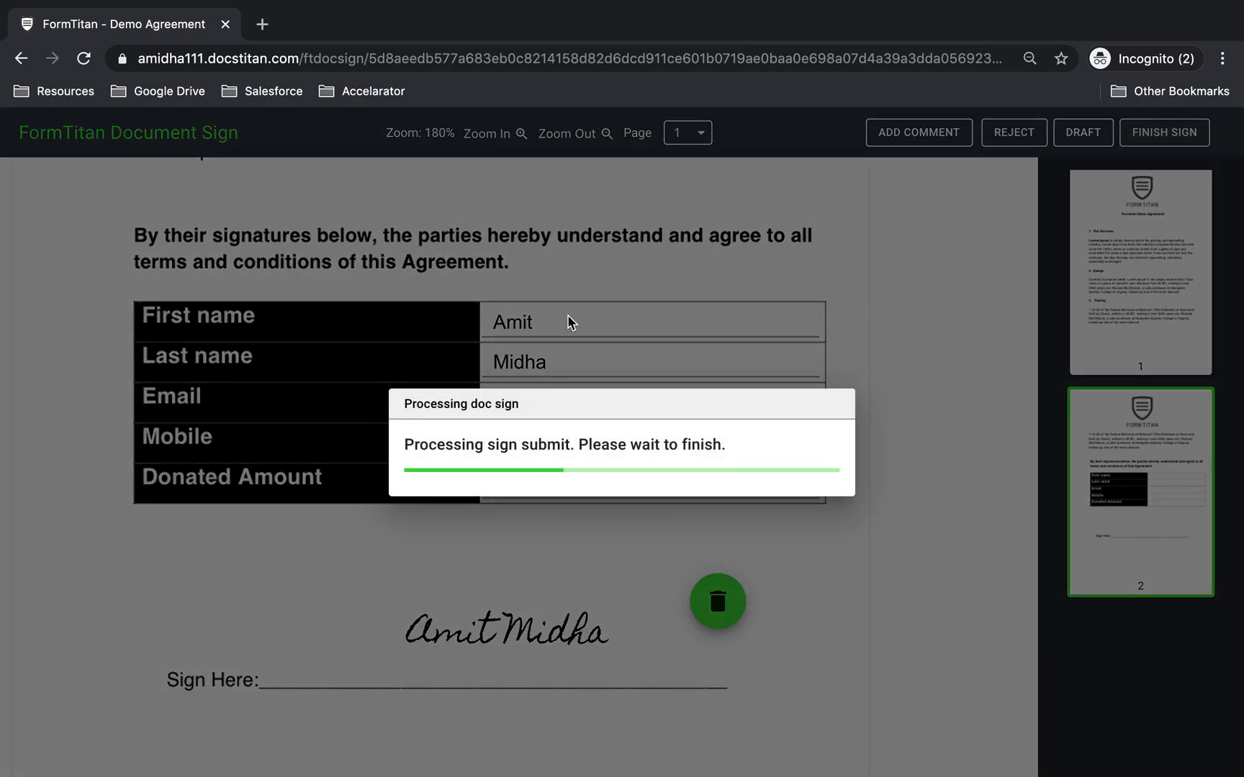
# - Read the recorded field values in the Formtitan folder's 'Thank you for signing' email
pyautogui.hotkey('ctrl', 'Left')
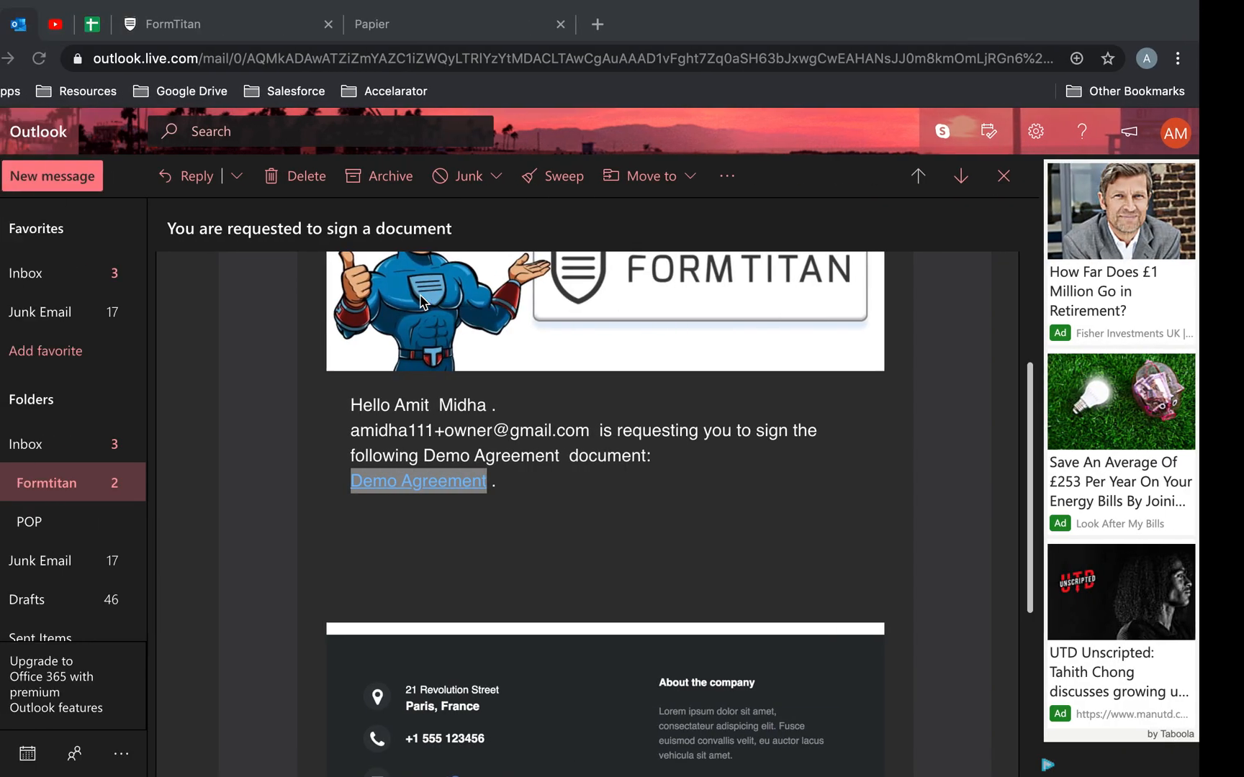
pyautogui.click(136, 488)
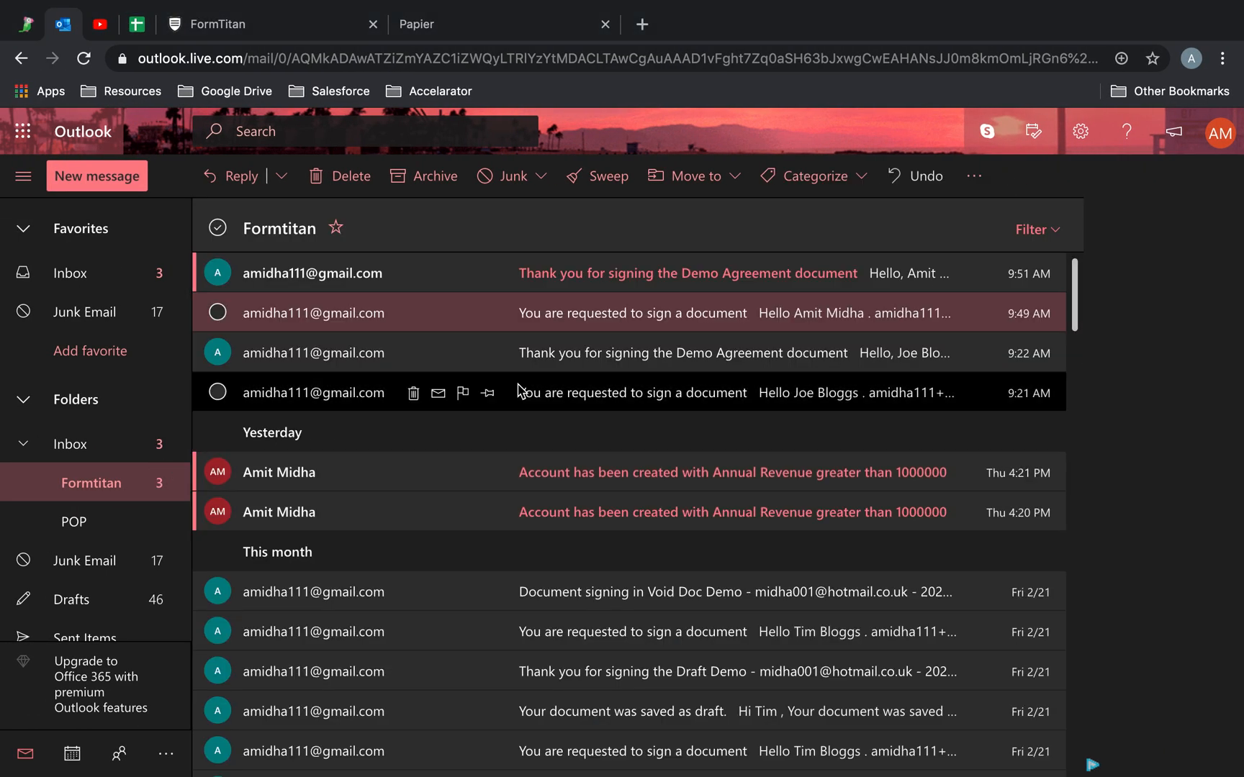
pyautogui.click(628, 278)
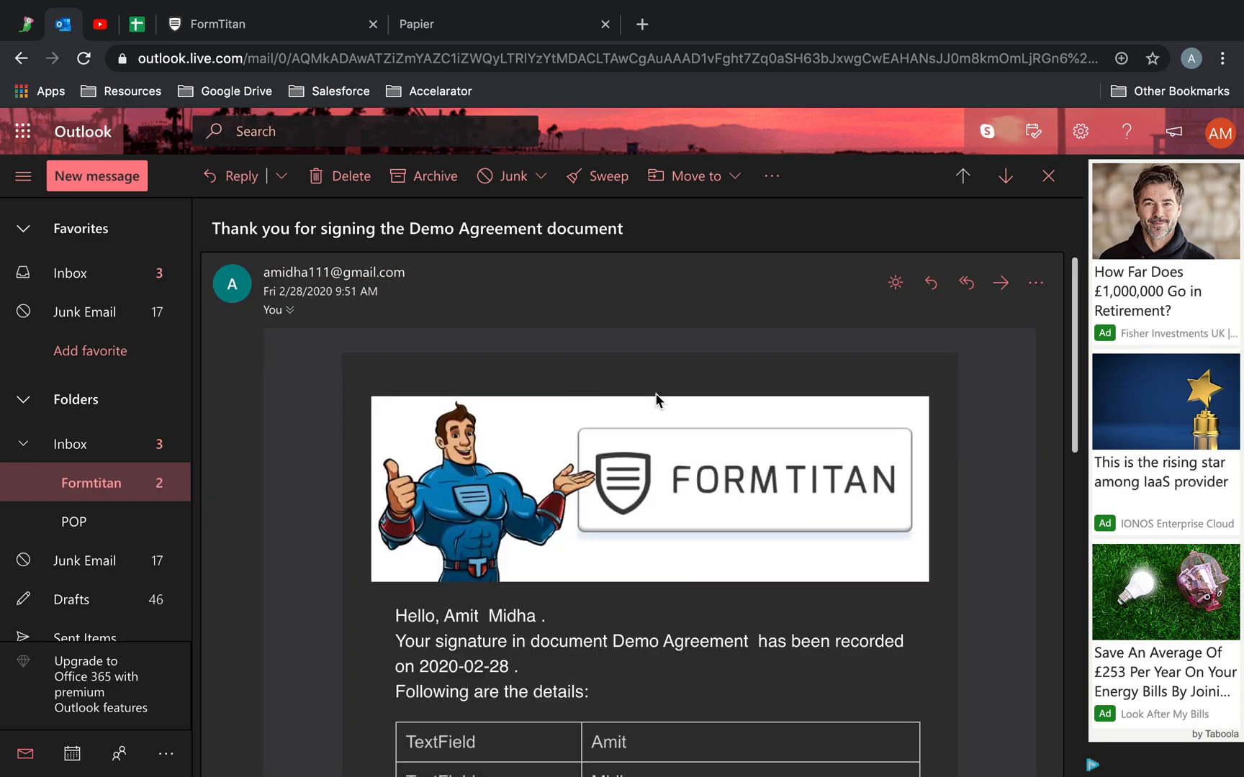
pyautogui.scroll(-5, 655, 398)
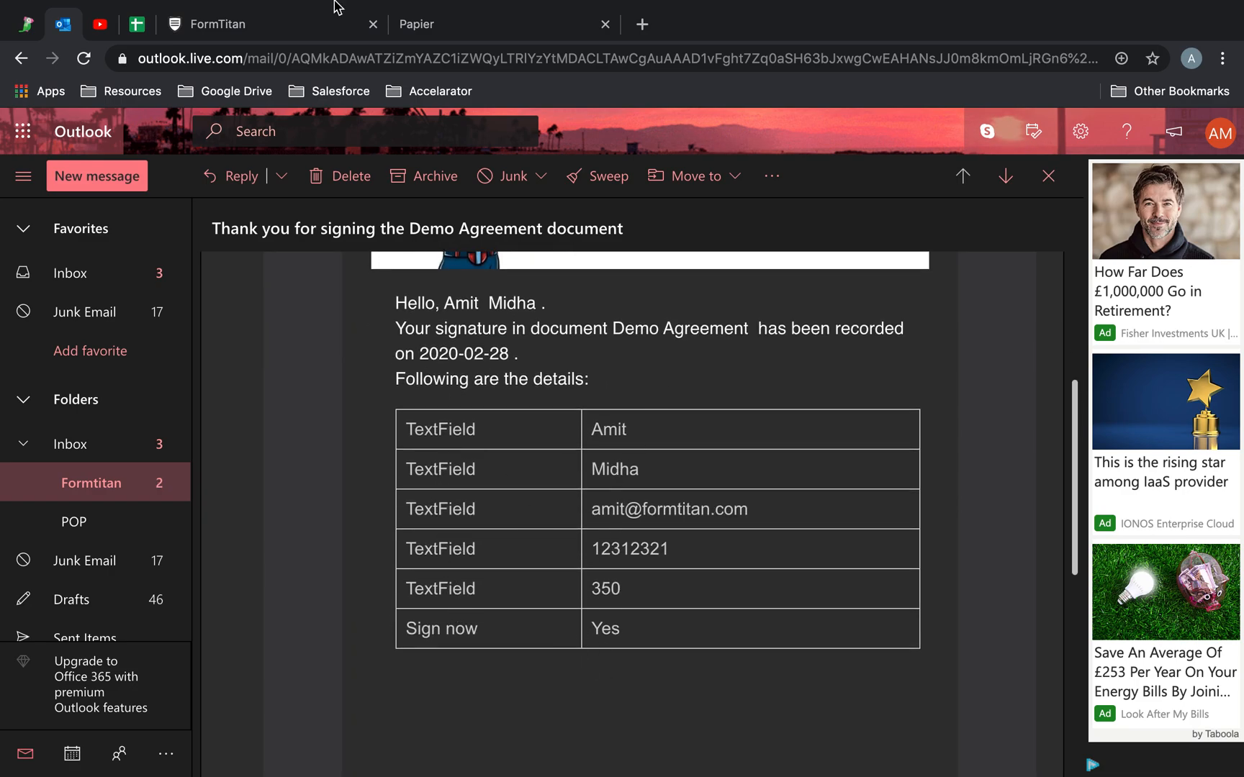
pyautogui.click(262, 33)
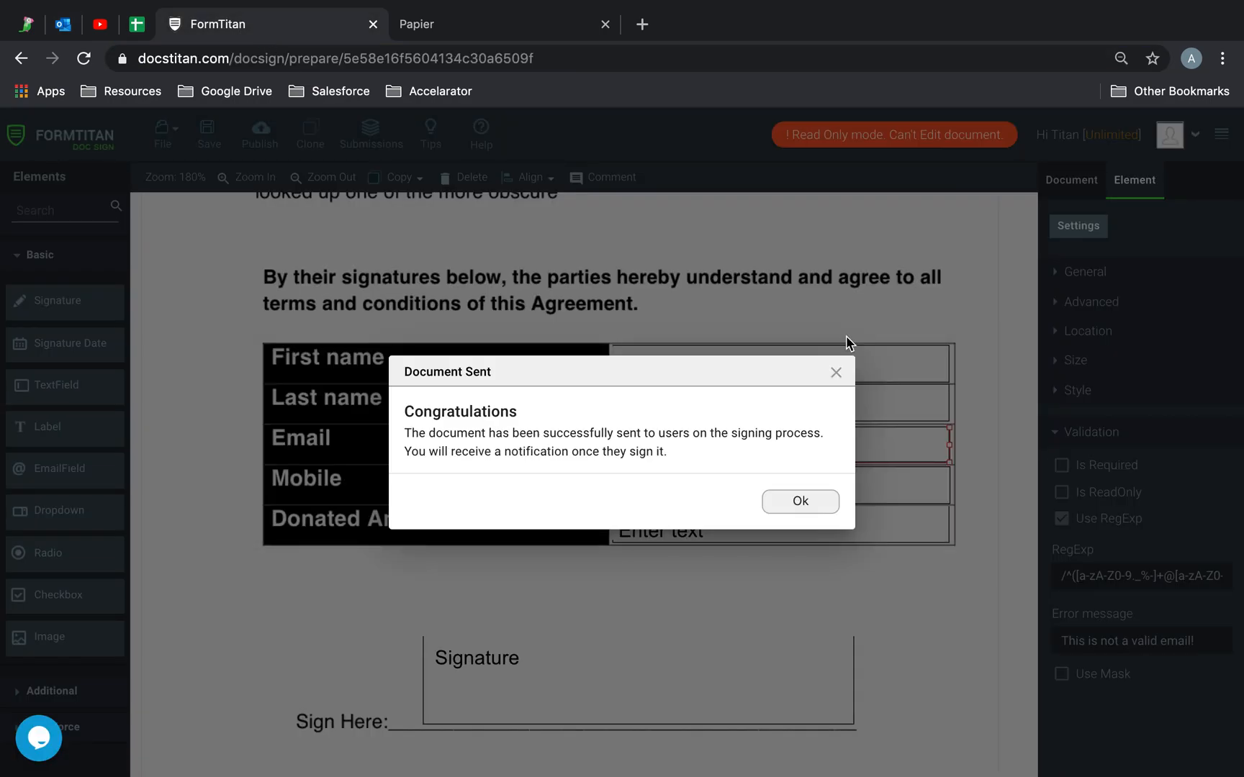
# - Dismiss Document Sent and inspect the Last name, Signature and First name field settings
pyautogui.click(806, 504)
pyautogui.click(822, 405)
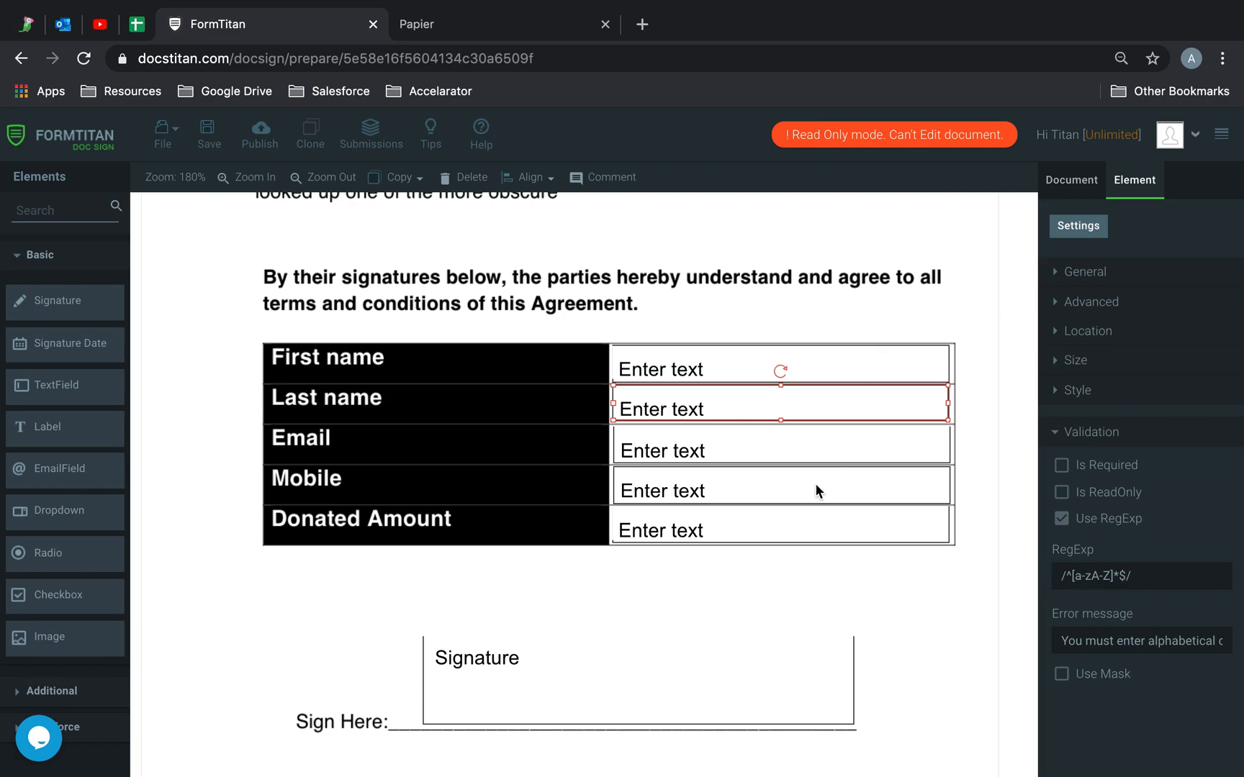
pyautogui.click(833, 649)
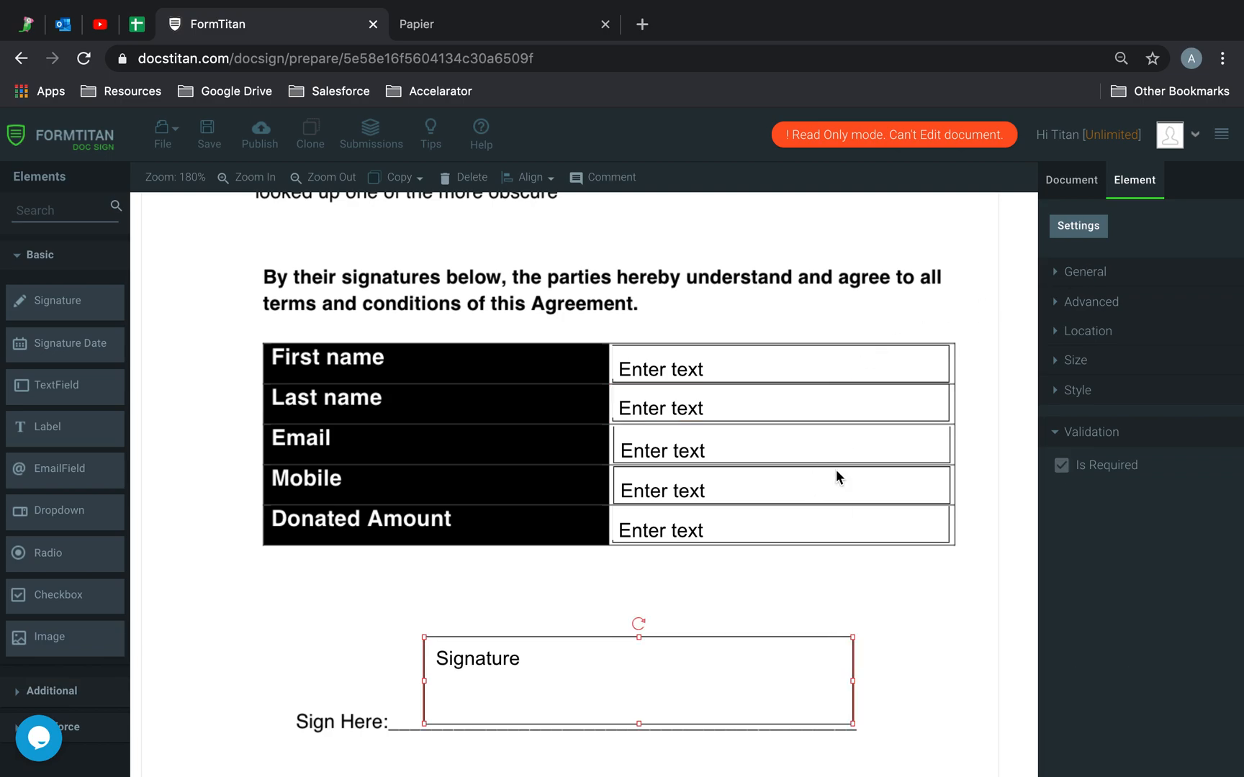
pyautogui.click(827, 367)
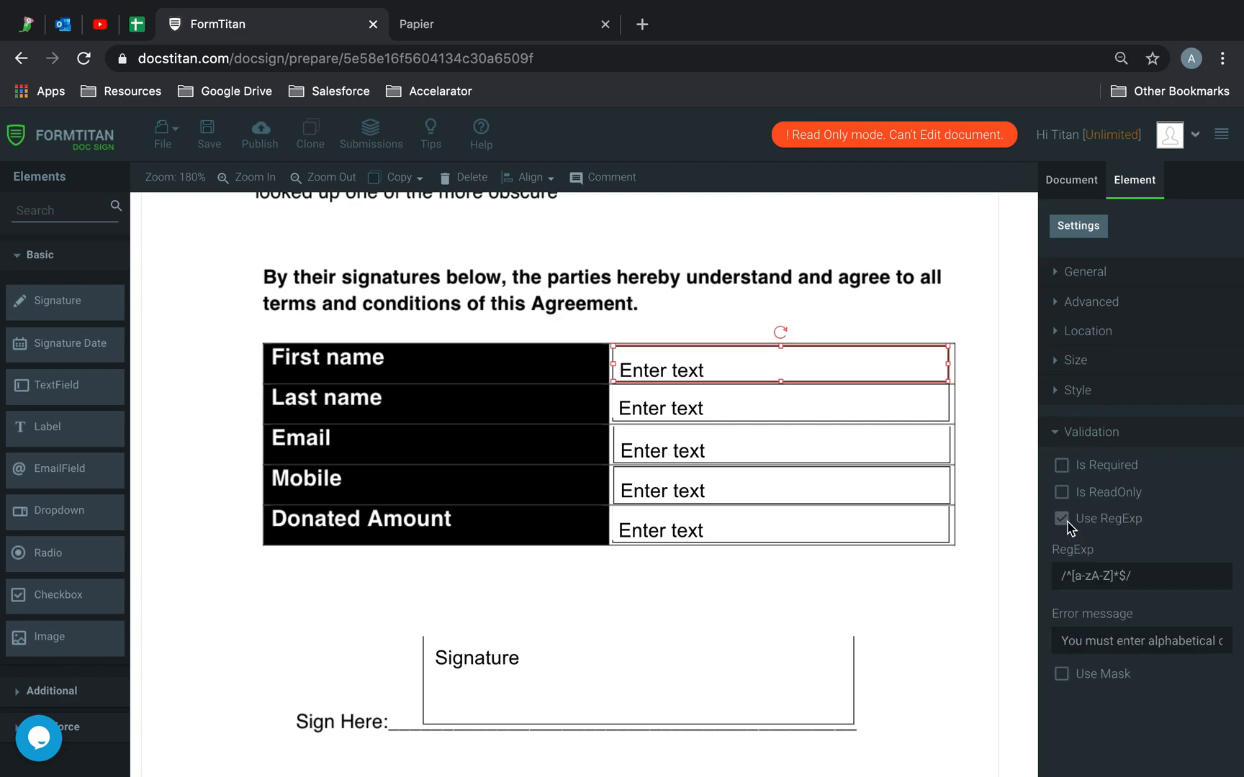
# - Highlight the First name RegExp /^[a-zA-Z]*$/ and its alphabetical-characters-only error message
pyautogui.moveTo(1150, 575); pyautogui.dragTo(1035, 576)
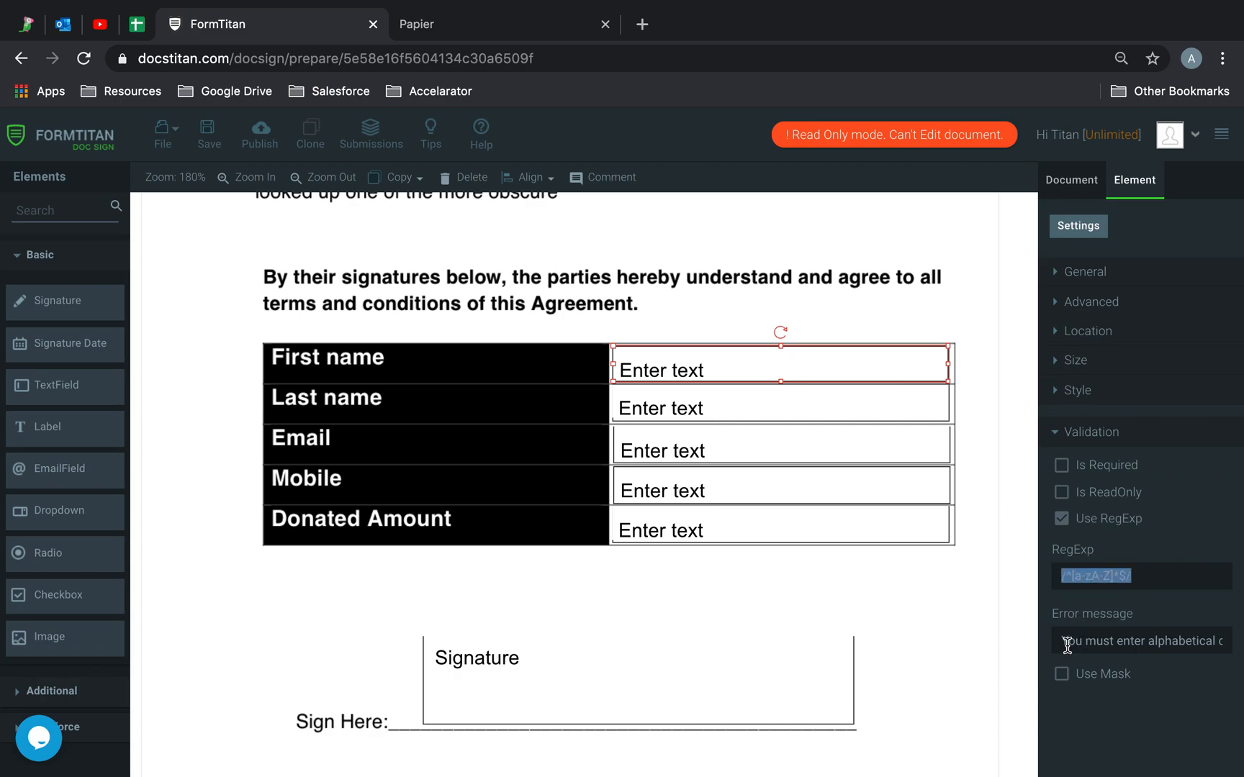
pyautogui.moveTo(1062, 642); pyautogui.dragTo(1227, 643)
pyautogui.click(1176, 638)
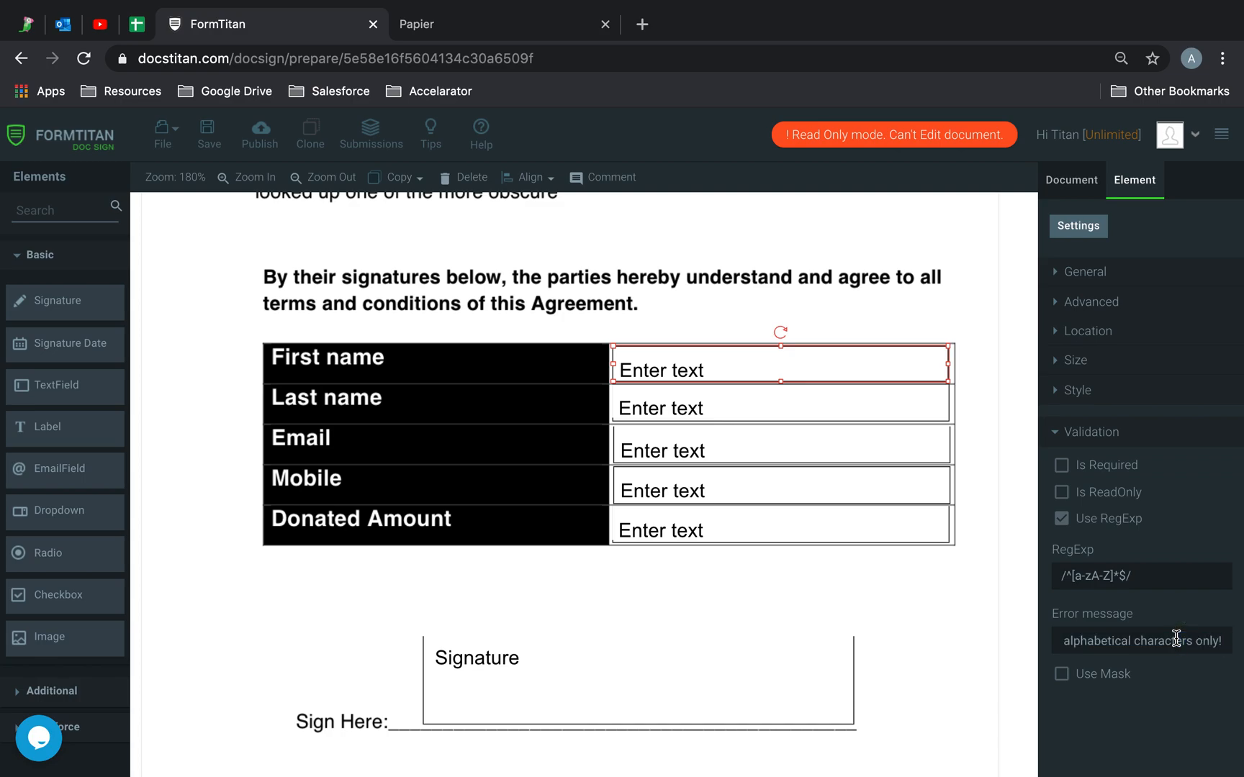